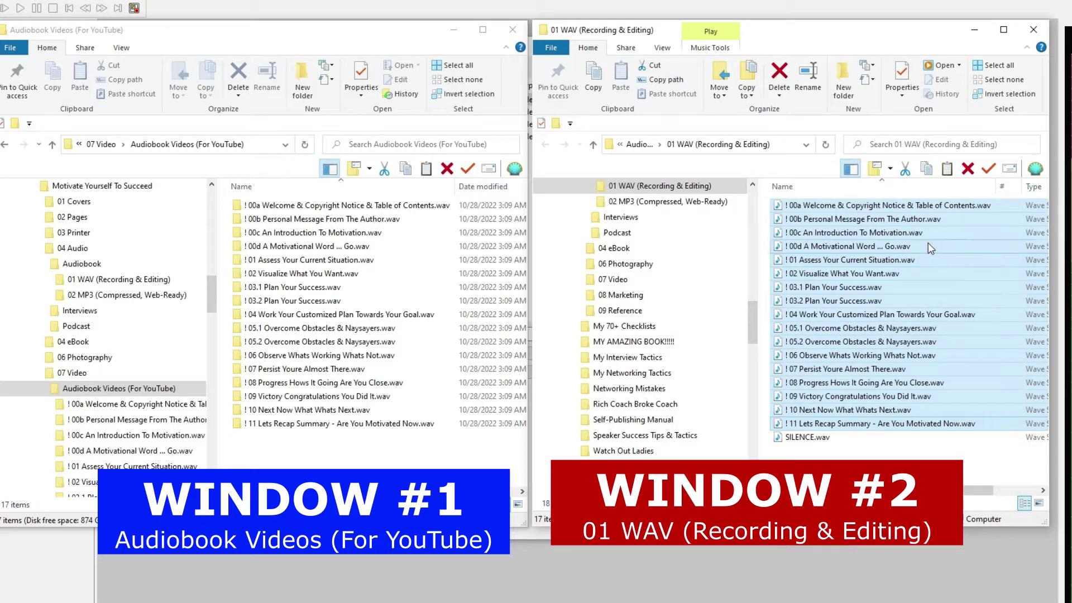
Step: Compare the audio file names in 01 WAV (Recording & Editing) with the matching folders in Audiobook Videos (For YouTube)
{"action": "left_click", "coordinate": [928, 244]}
{"action": "left_click", "coordinate": [853, 207]}
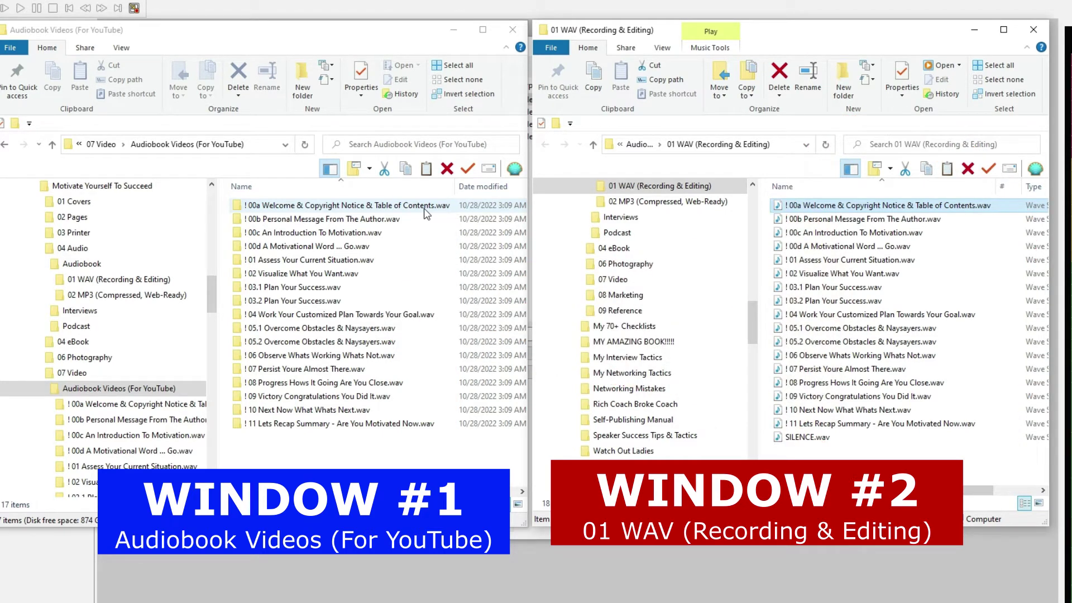
{"action": "left_click", "coordinate": [784, 206]}
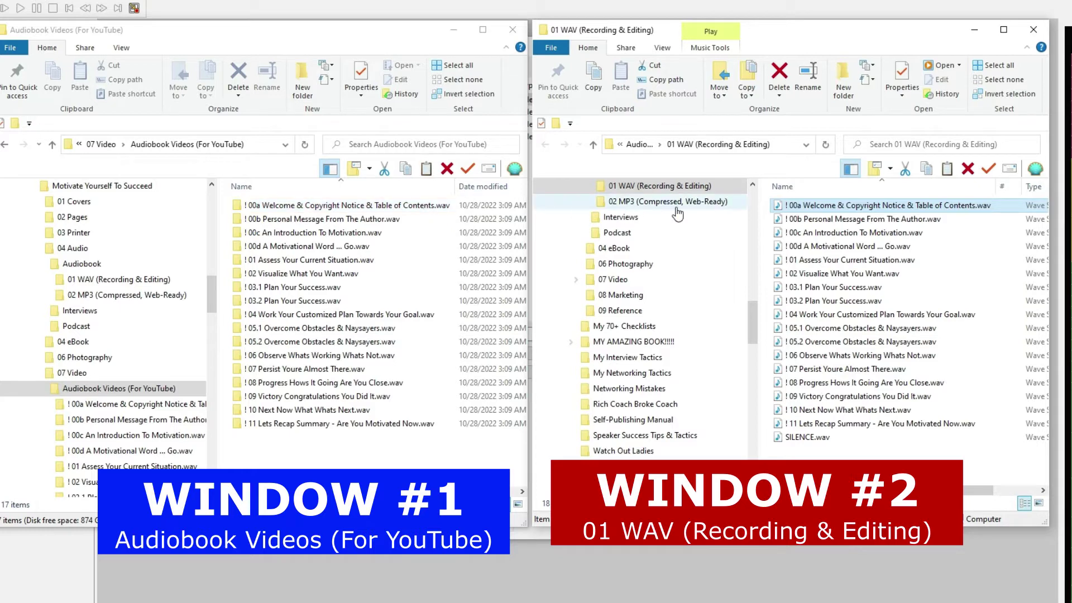
{"action": "left_click", "coordinate": [818, 206]}
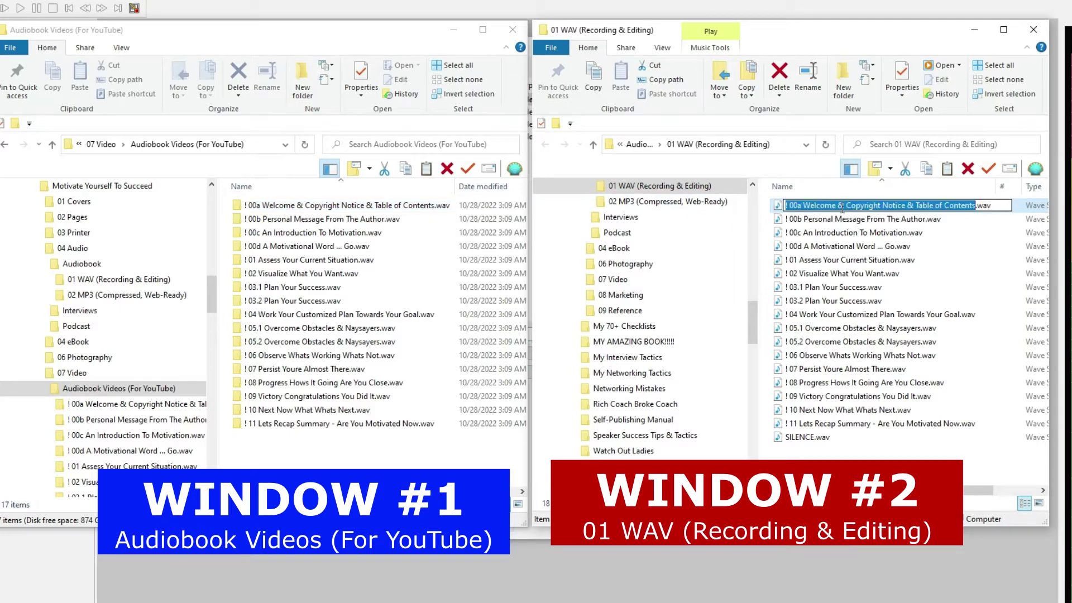
{"action": "key", "text": "Escape"}
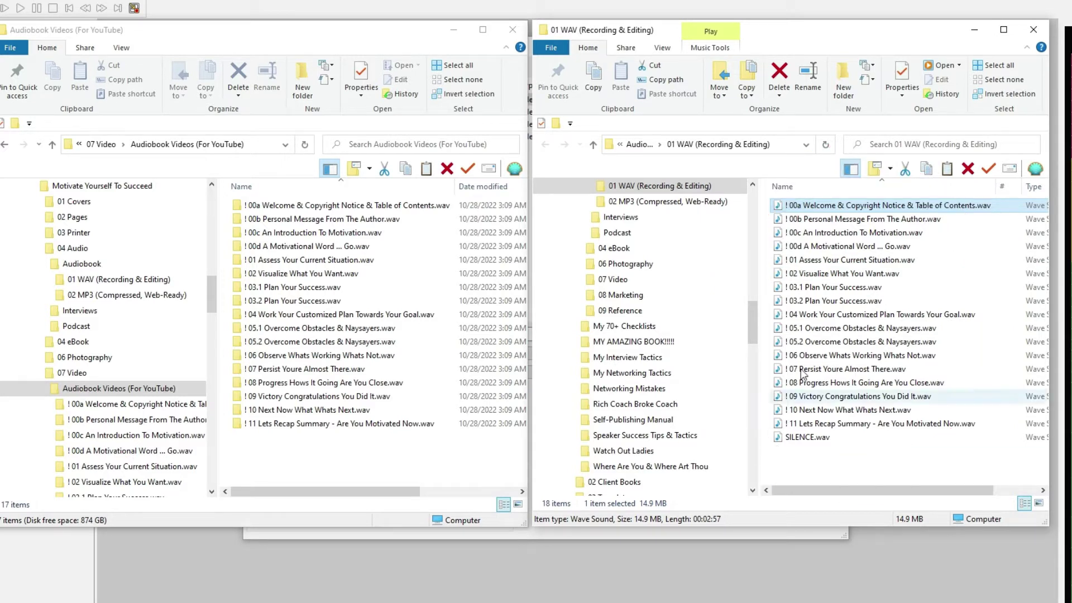
{"action": "left_click", "coordinate": [391, 207]}
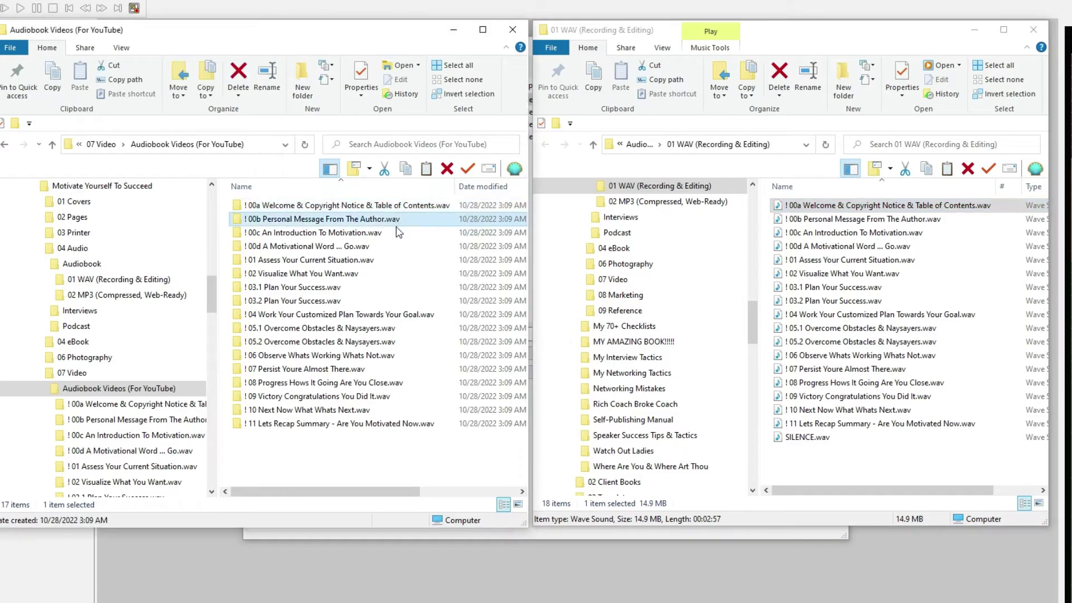
{"action": "left_click", "coordinate": [387, 248]}
{"action": "left_click", "coordinate": [390, 260]}
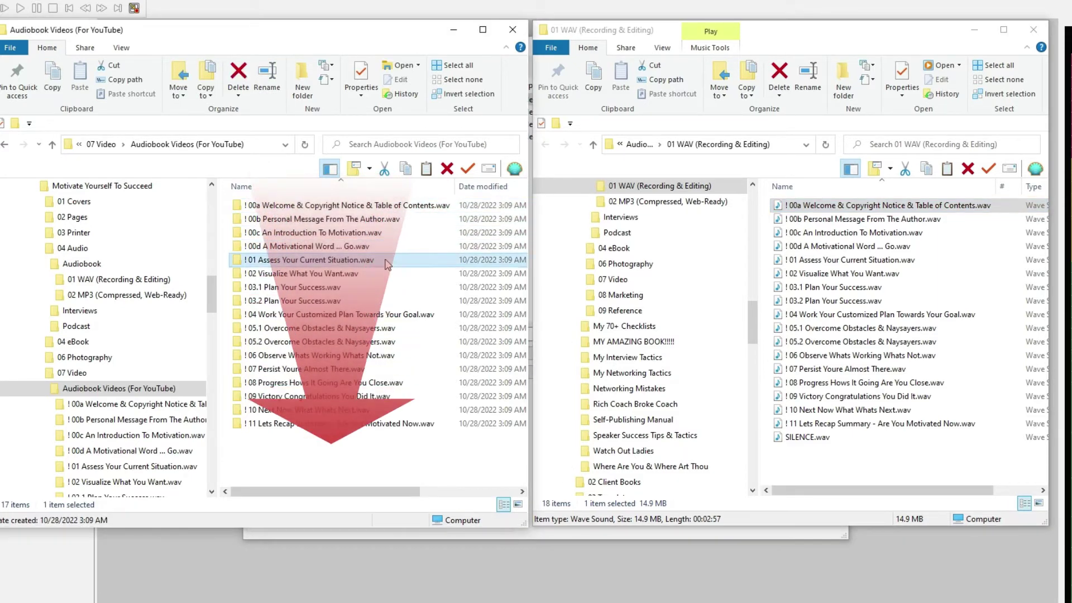
{"action": "left_click", "coordinate": [391, 275]}
{"action": "left_click", "coordinate": [424, 301]}
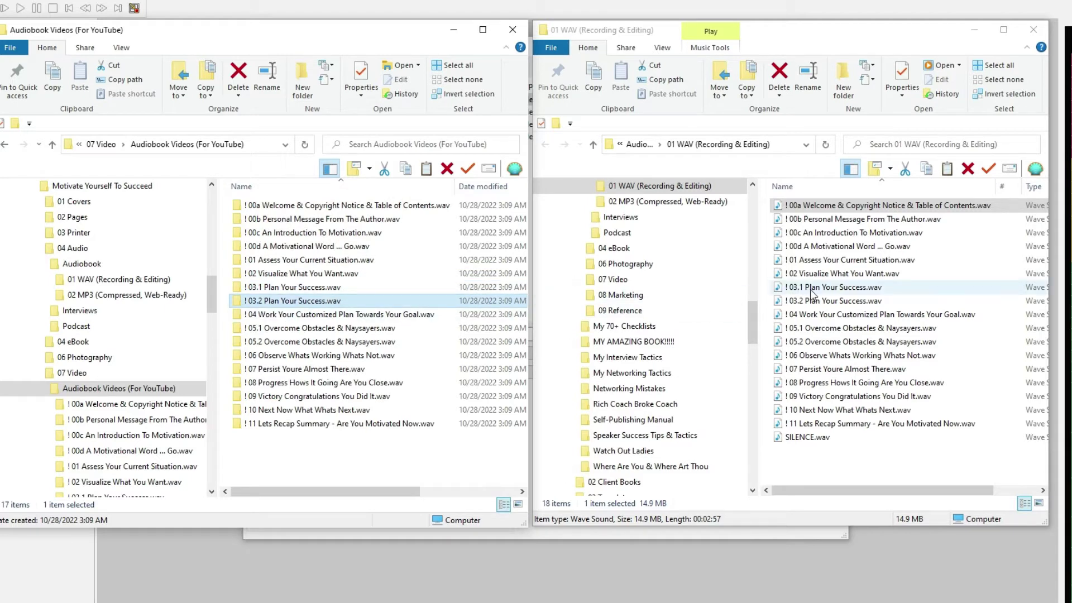
Step: Copy the audio file "! 00a Welcome & Copyright Notice & Table of Contents.wav" into the folder of the same name, keeping the original
{"action": "left_click", "coordinate": [871, 206]}
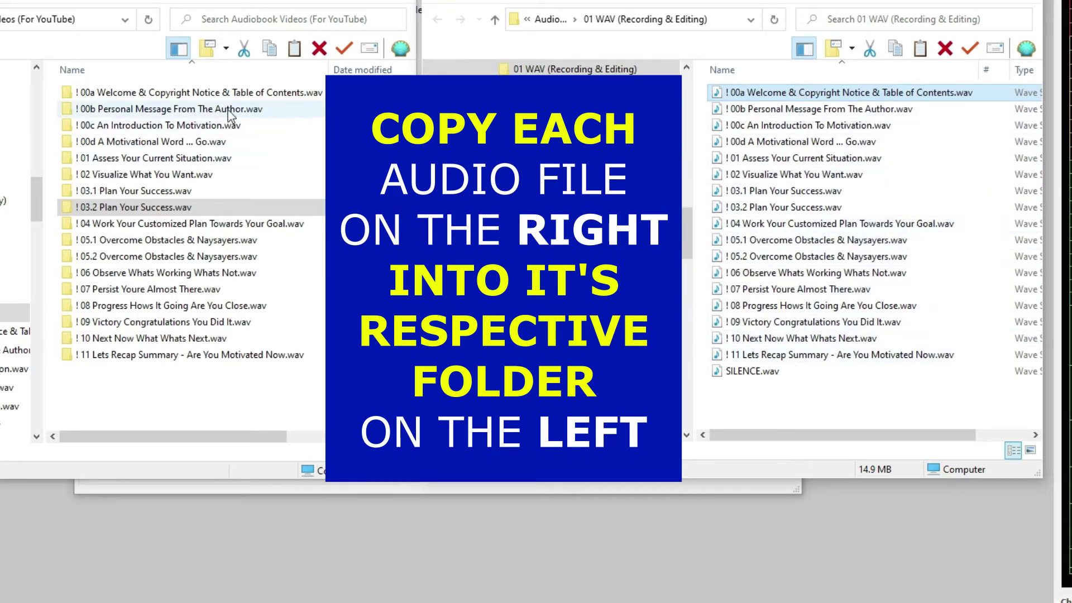
{"action": "left_click", "coordinate": [190, 92]}
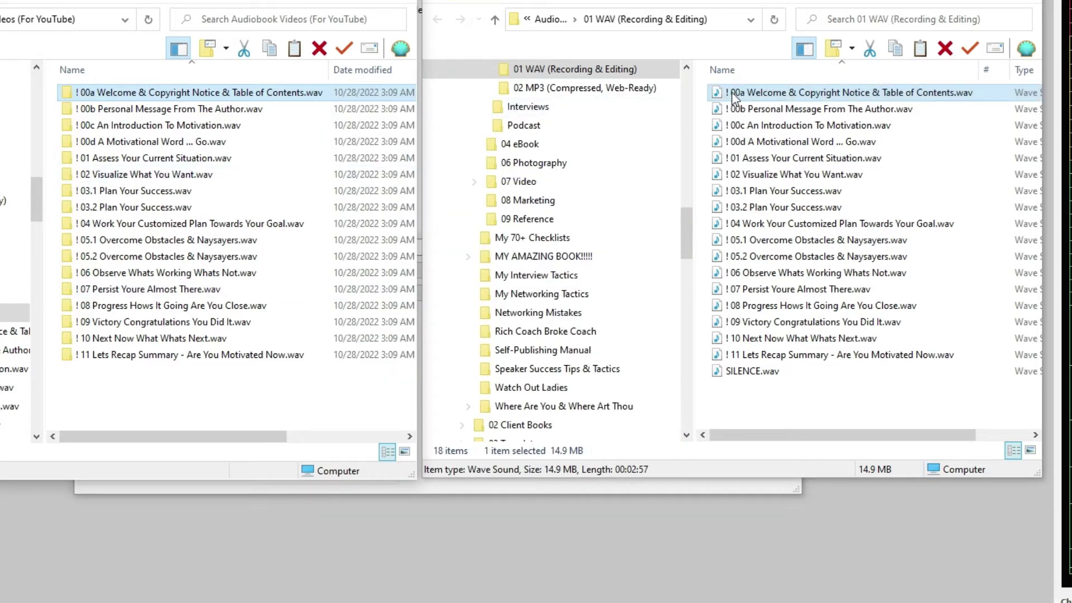
{"action": "left_click", "coordinate": [763, 95]}
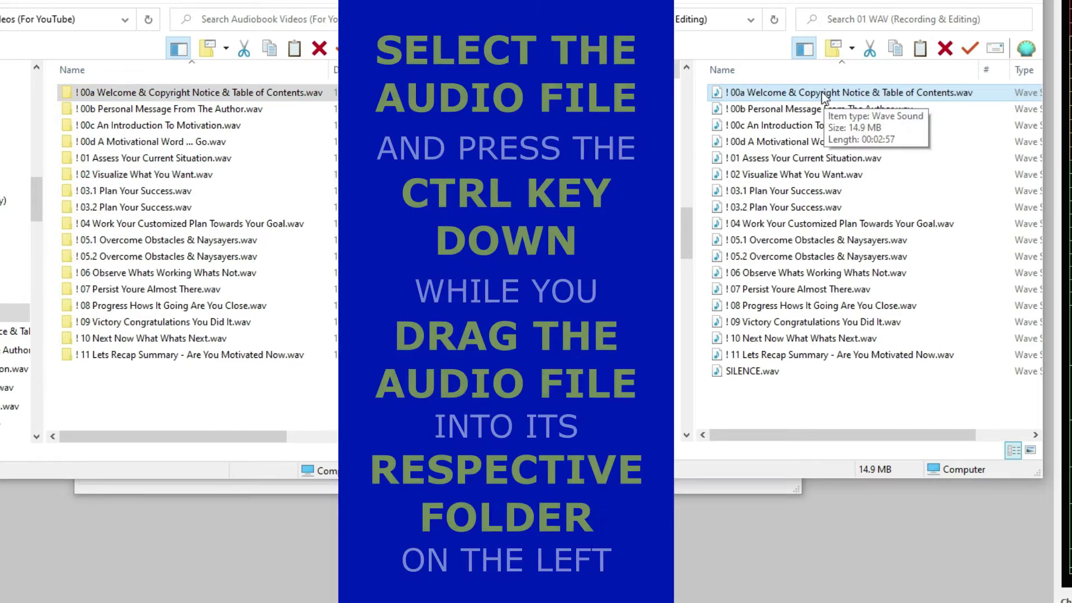
{"action": "left_click_drag", "start_coordinate": [827, 100], "coordinate": [289, 100]}
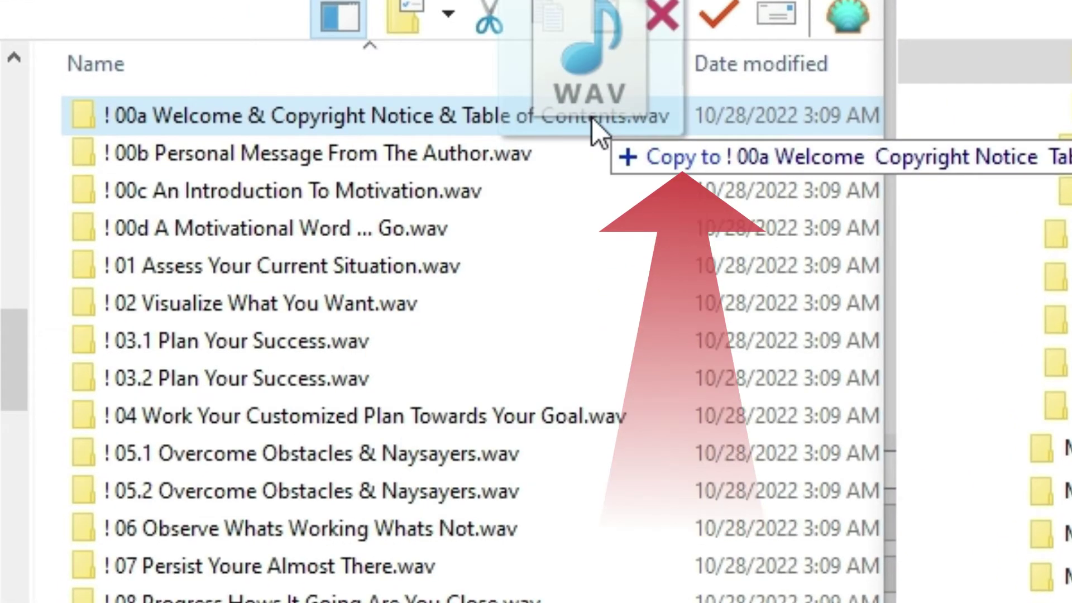
{"action": "left_click_drag", "start_coordinate": [592, 118], "coordinate": [528, 112]}
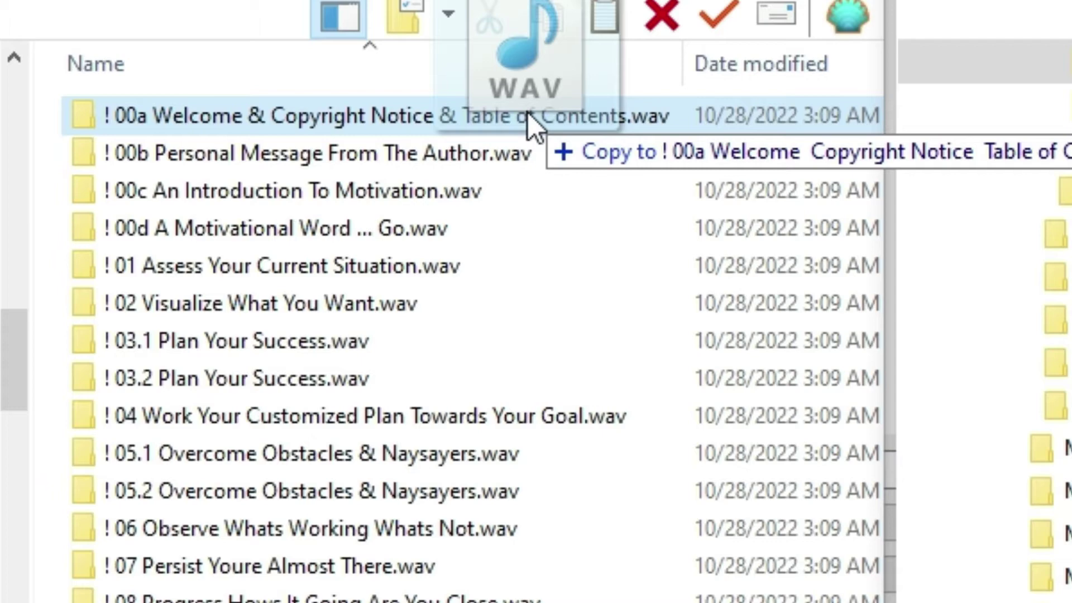
{"action": "left_click_drag", "start_coordinate": [528, 112], "coordinate": [527, 113]}
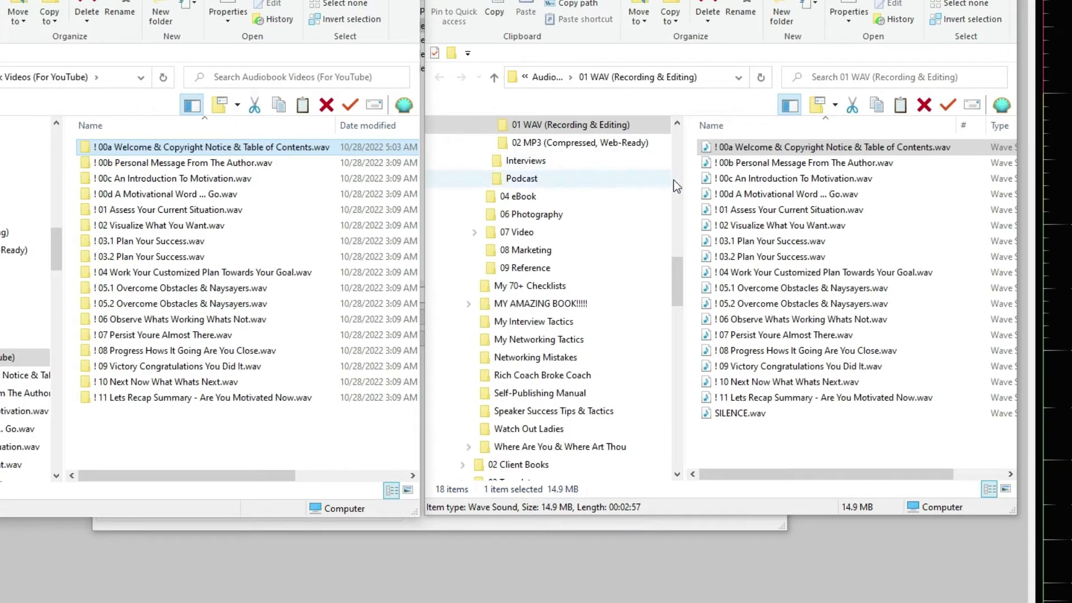
Step: Copy the audio file "! 00b Personal Message From The Author.wav" into the folder of the same name, keeping the original
{"action": "left_click_drag", "start_coordinate": [736, 164], "coordinate": [260, 163]}
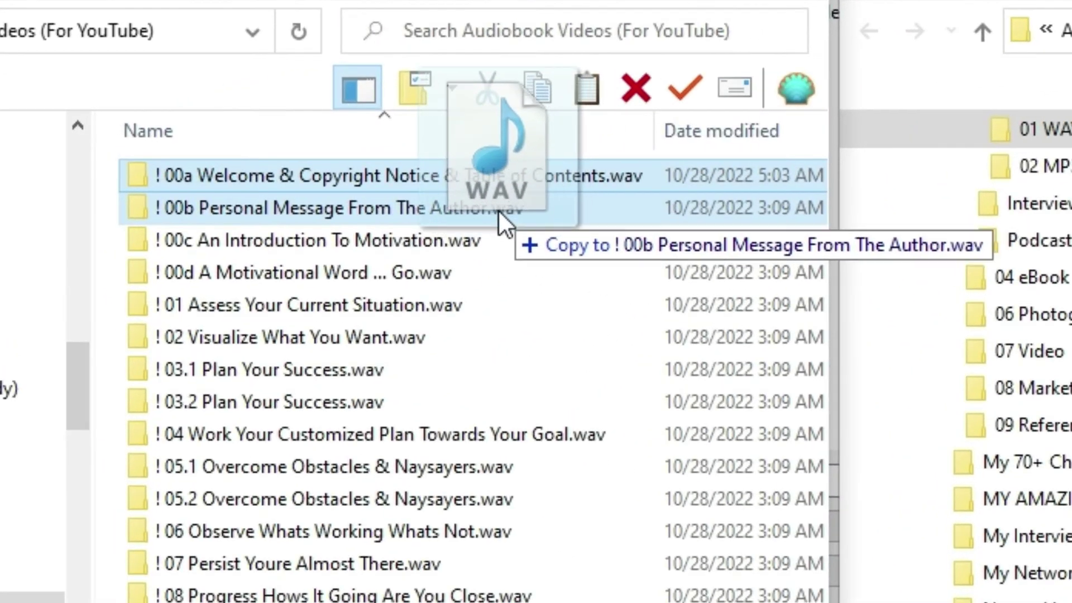
{"action": "left_click_drag", "start_coordinate": [498, 209], "coordinate": [488, 208]}
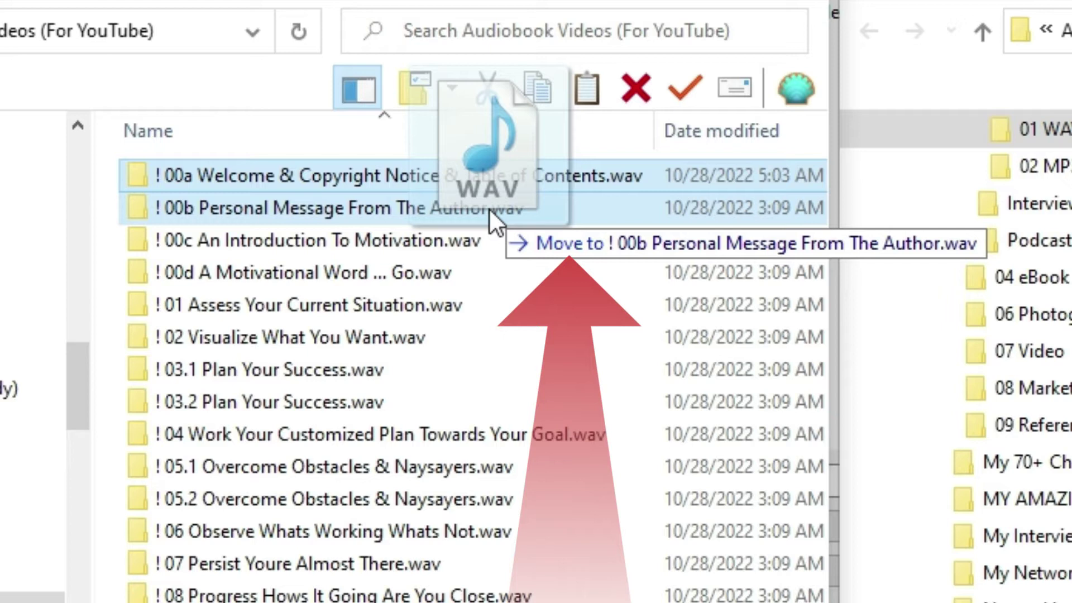
{"action": "key", "text": "ctrl"}
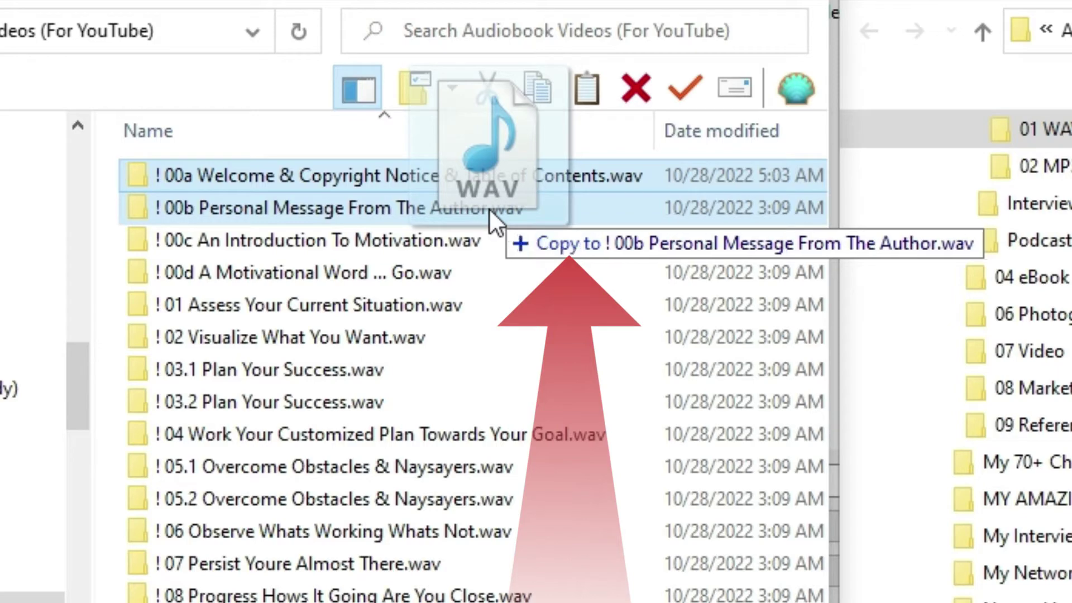
{"action": "left_click_drag", "start_coordinate": [488, 207], "coordinate": [488, 208]}
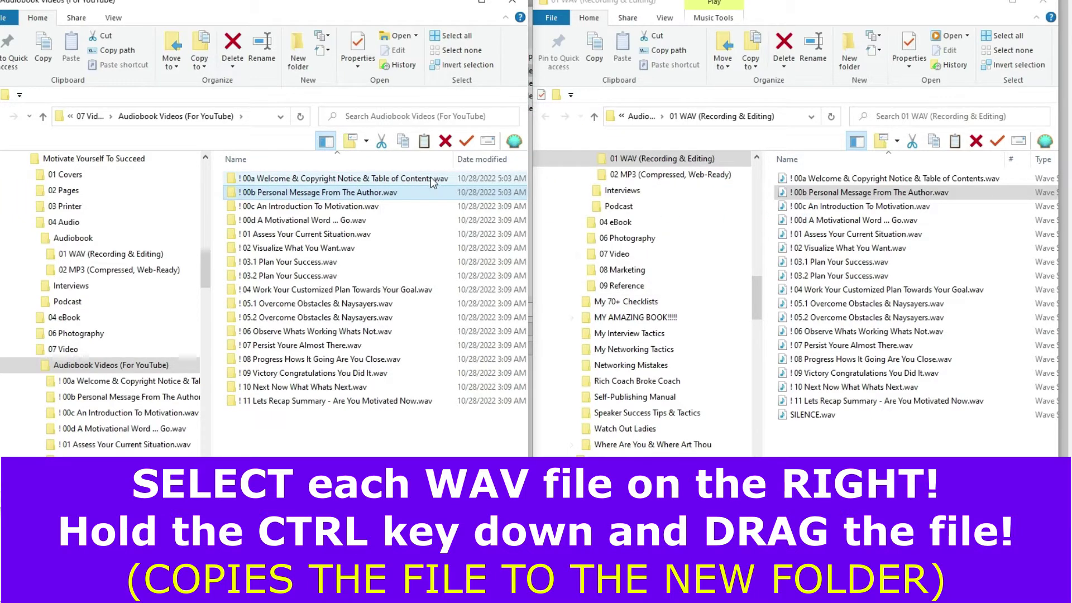
Step: Open the "! 00a Welcome & Copyright Notice & Table of Contents.wav" folder and fit its Name column to check the copied file
{"action": "left_click", "coordinate": [431, 179]}
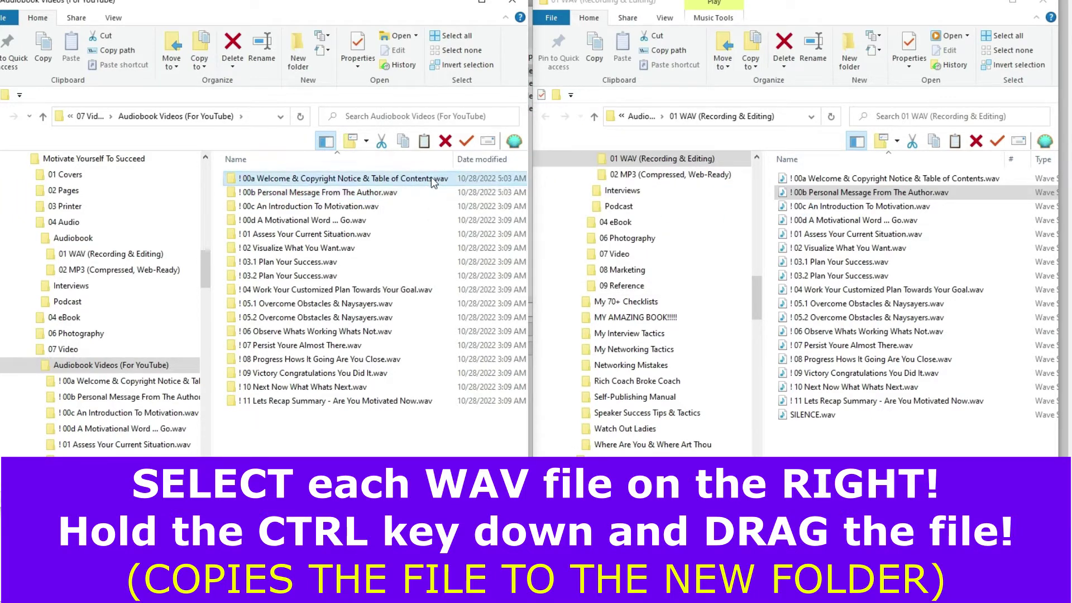
{"action": "double_click", "coordinate": [414, 178]}
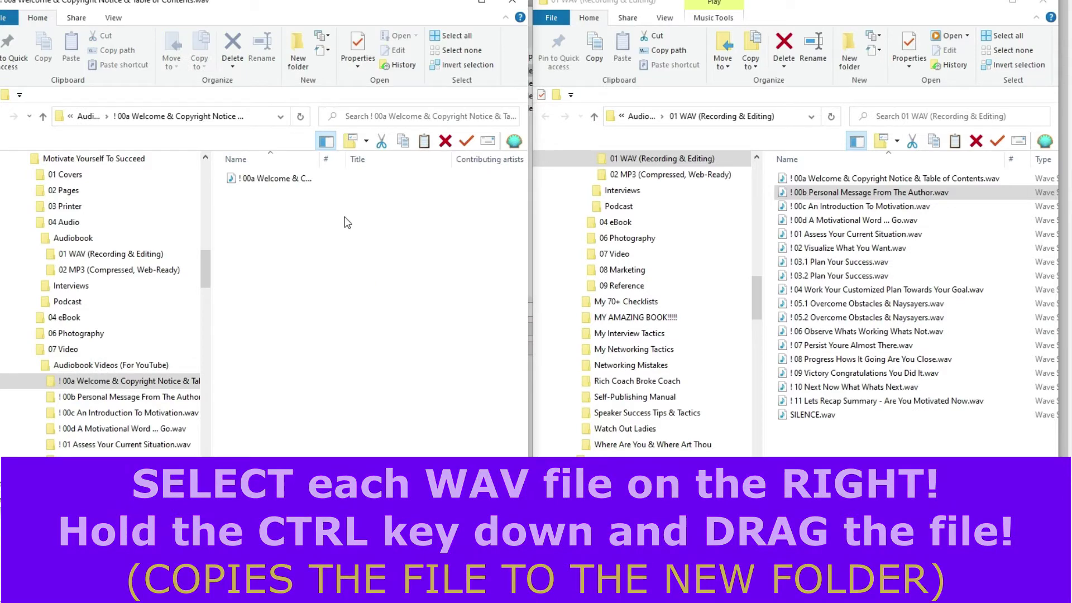
{"action": "double_click", "coordinate": [319, 165]}
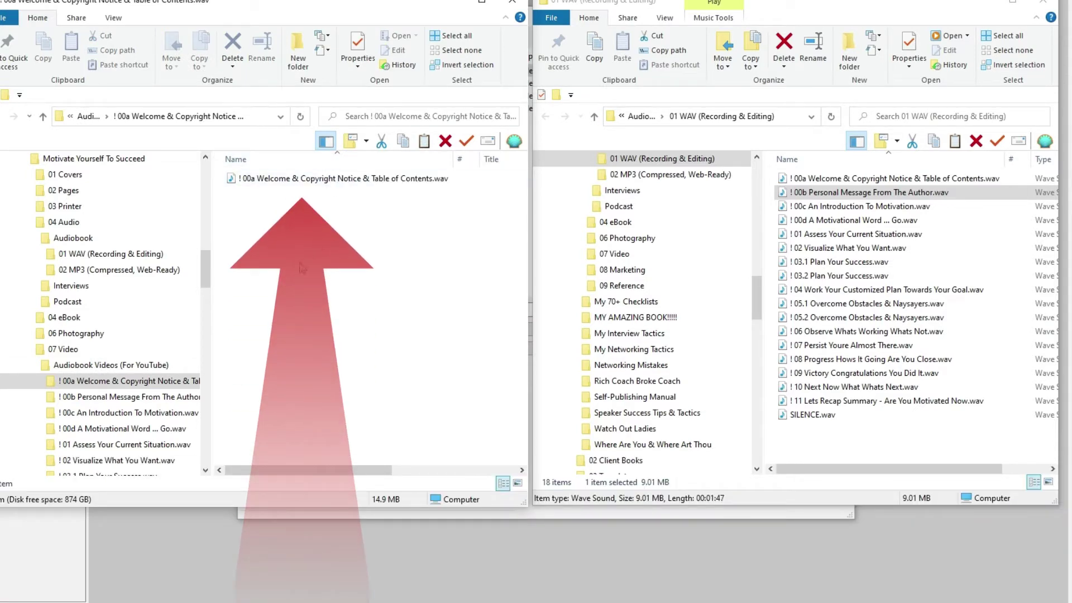
Step: Widen the folder tree to fit the full folder names and check the contents of the 00a and 00b folders
{"action": "scroll", "coordinate": [168, 324], "scroll_direction": "down", "scroll_amount": 4}
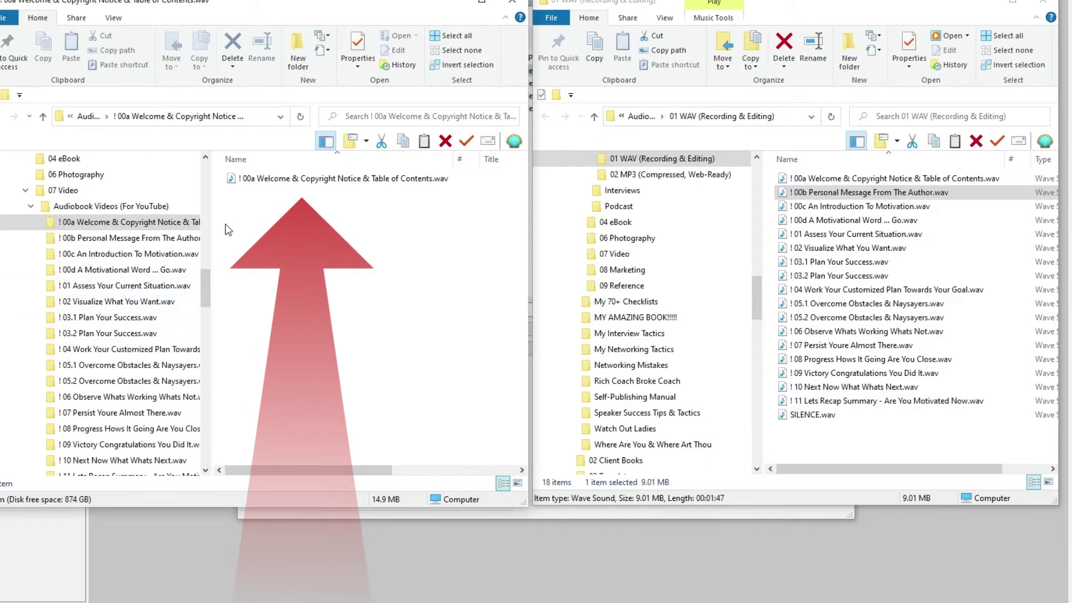
{"action": "left_click_drag", "start_coordinate": [213, 230], "coordinate": [285, 232]}
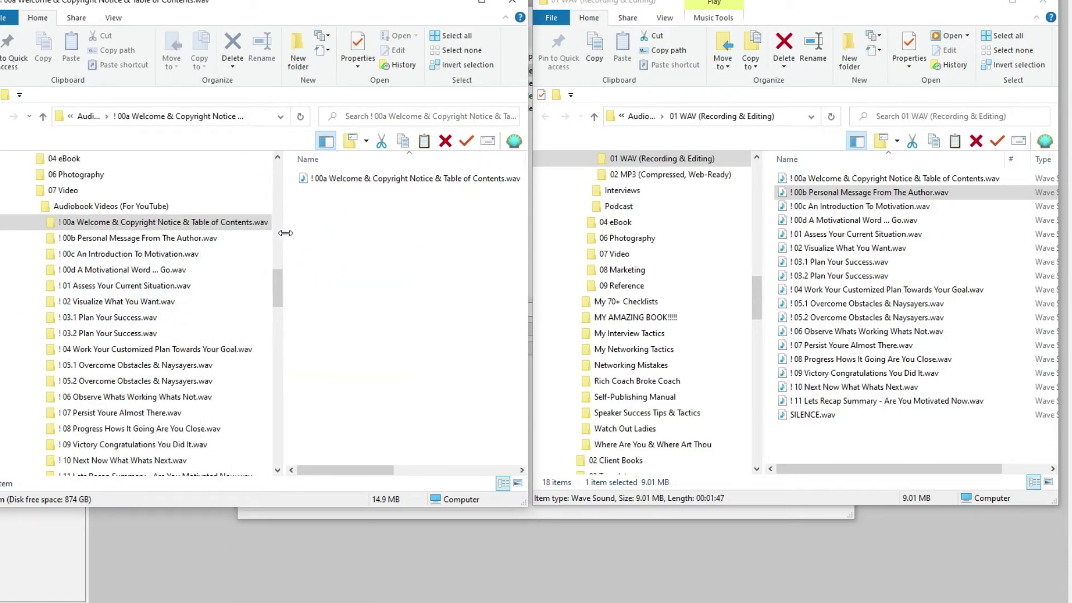
{"action": "left_click", "coordinate": [202, 242]}
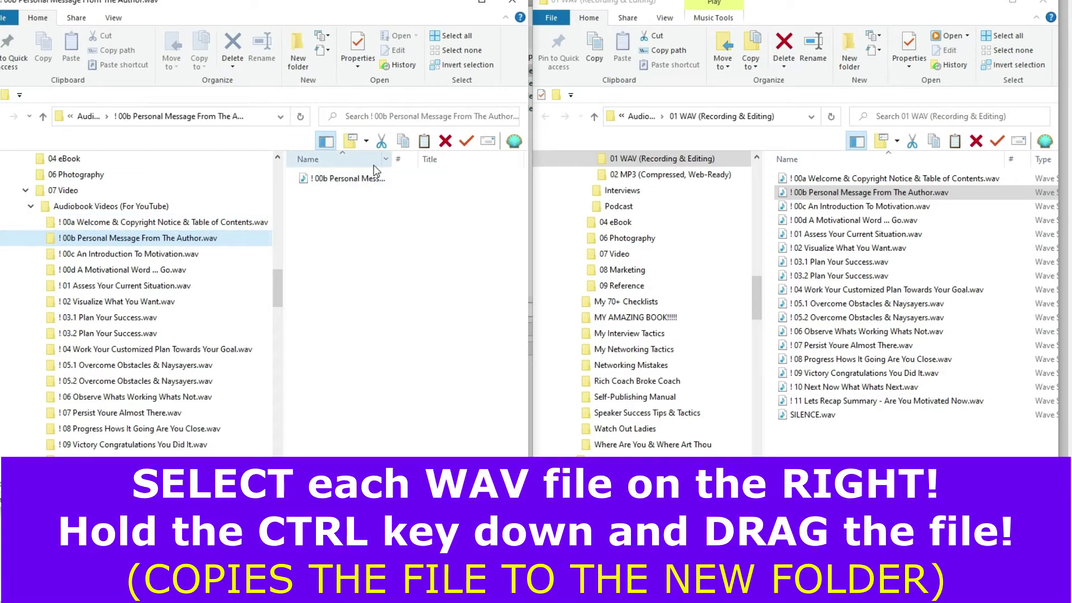
{"action": "double_click", "coordinate": [391, 159]}
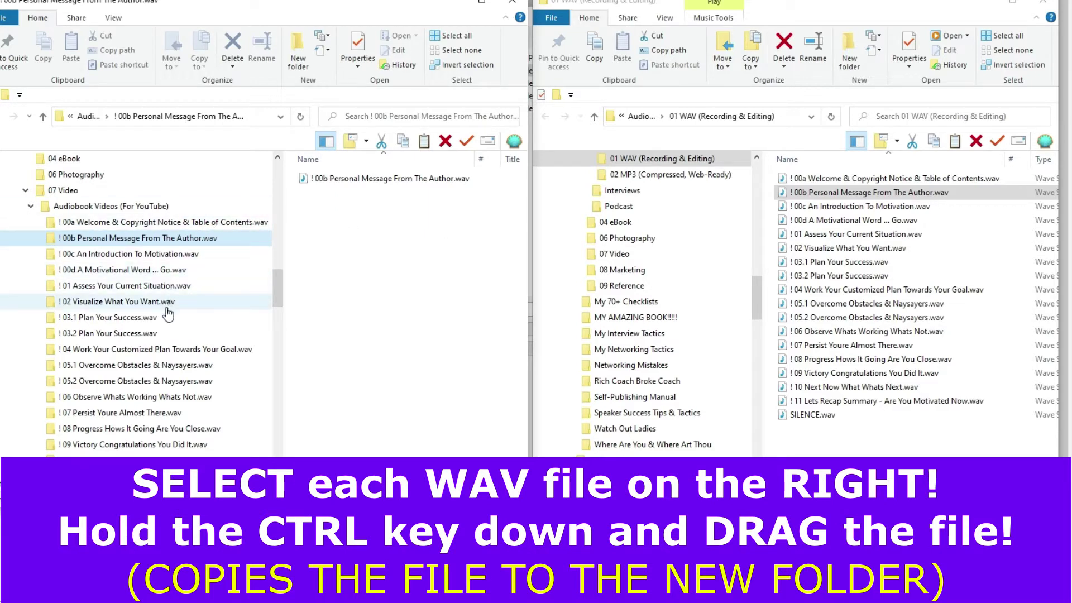
{"action": "left_click", "coordinate": [234, 222]}
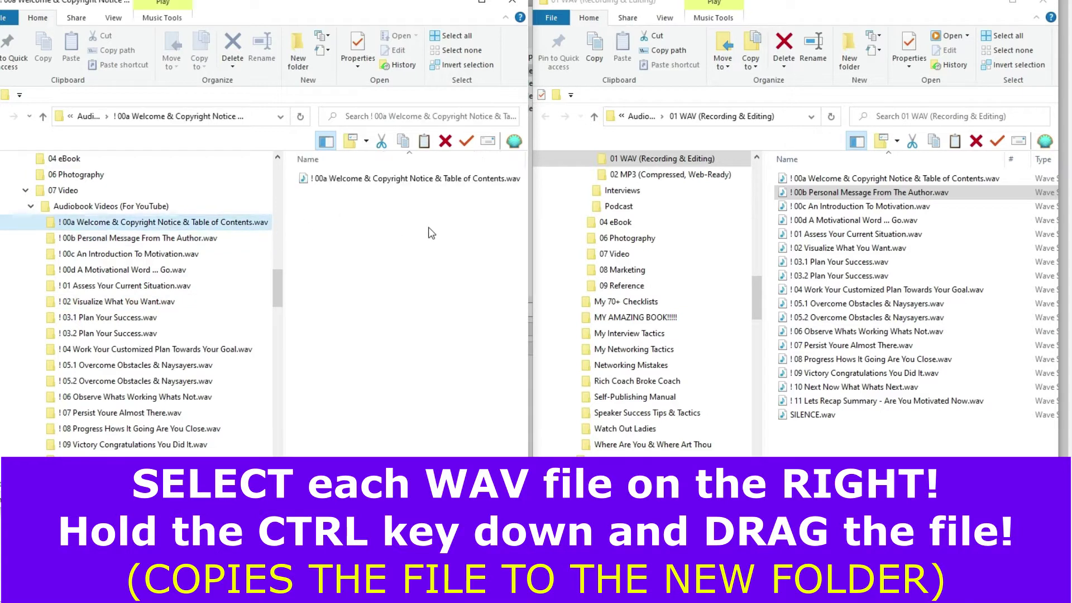
{"action": "left_click", "coordinate": [209, 238]}
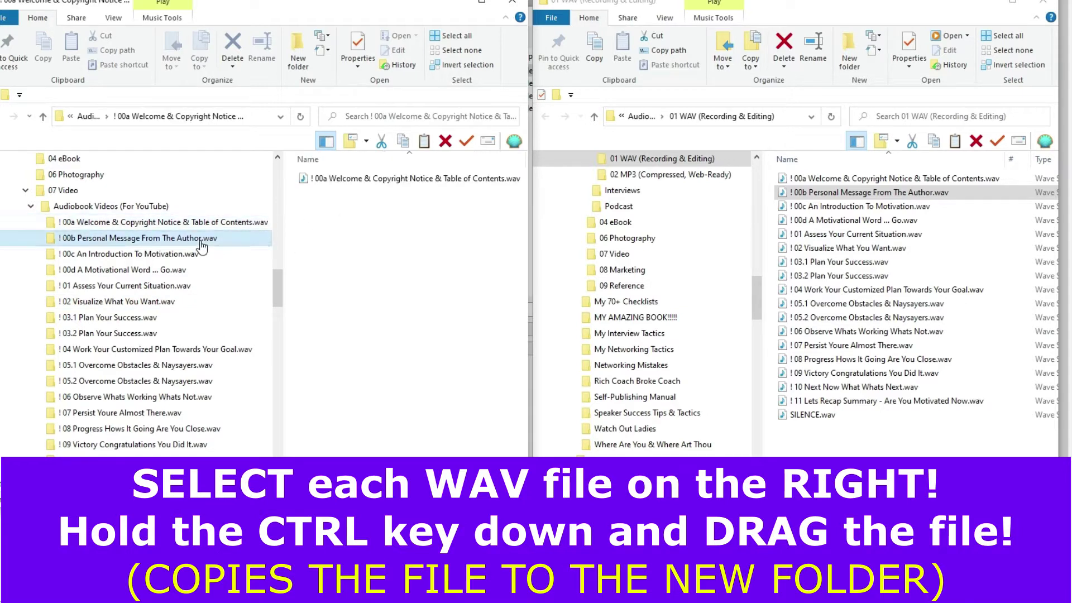
Step: Open the "! 00c An Introduction To Motivation.wav" folder and copy the audio file of the same name into it
{"action": "left_click", "coordinate": [167, 254]}
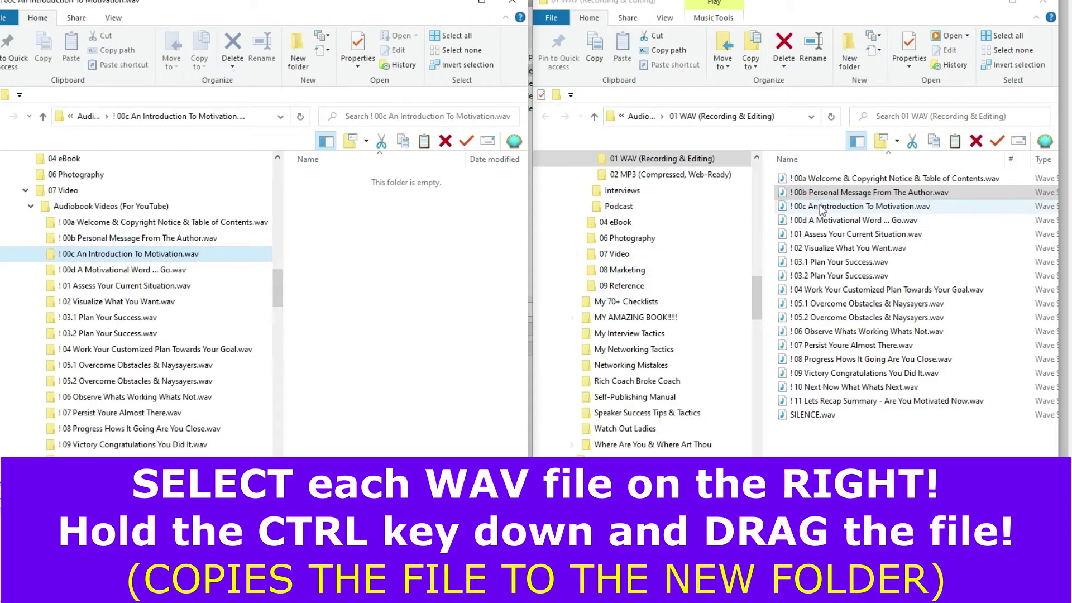
{"action": "left_click", "coordinate": [843, 207]}
{"action": "left_click_drag", "start_coordinate": [853, 211], "coordinate": [371, 252]}
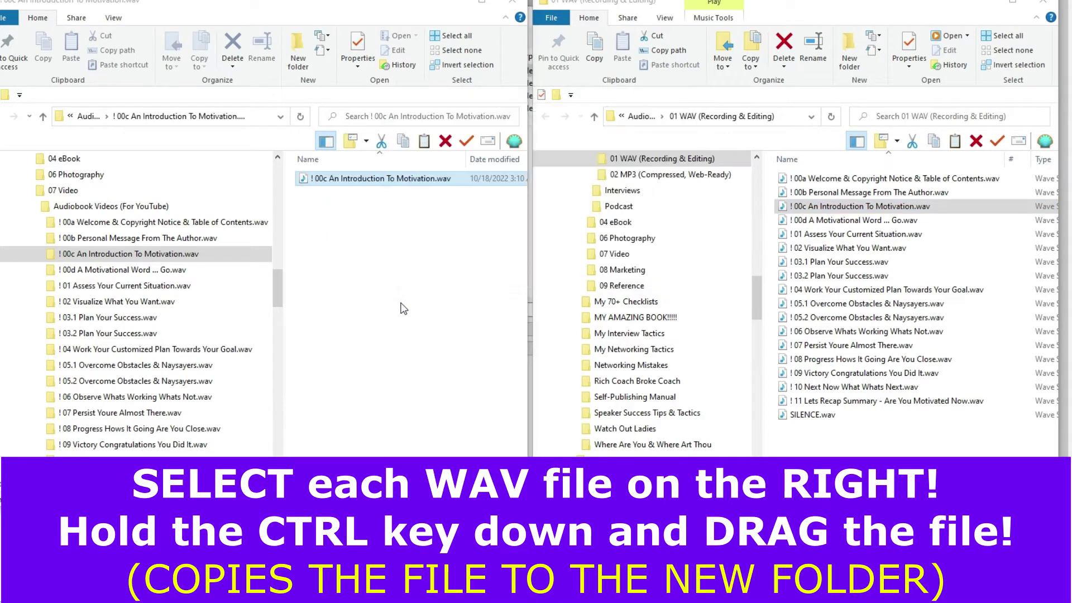
Step: Open the "! 00d A Motivational Word ... Go.wav" folder and copy the audio file of the same name into it
{"action": "left_click", "coordinate": [176, 272]}
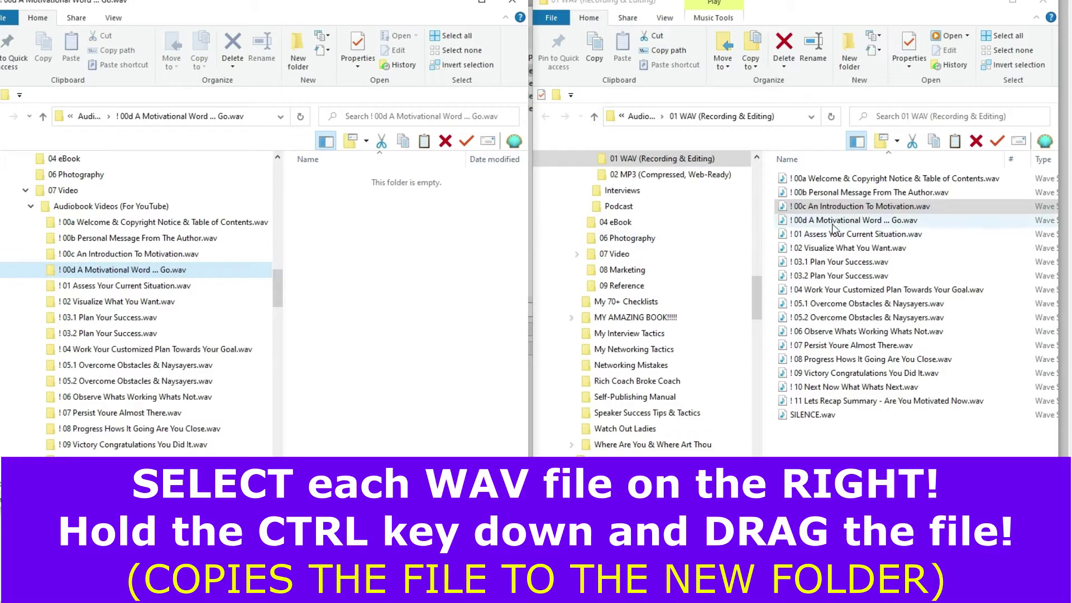
{"action": "left_click", "coordinate": [852, 222]}
{"action": "left_click_drag", "start_coordinate": [860, 221], "coordinate": [342, 252]}
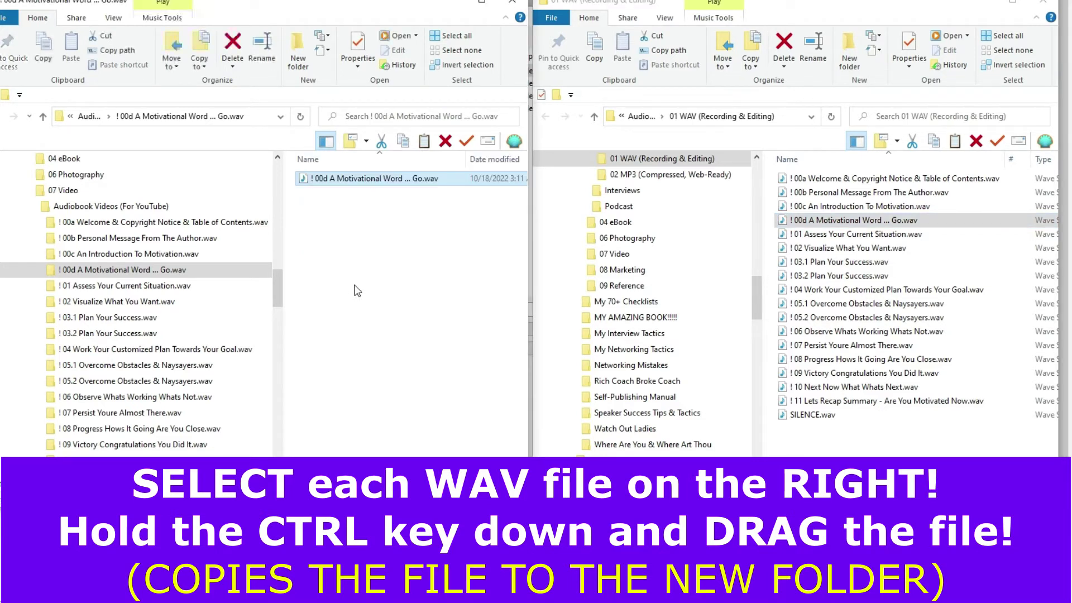
Step: Open the "! 01 Assess Your Current Situation.wav" folder and copy the audio file of the same name into it
{"action": "left_click", "coordinate": [220, 283]}
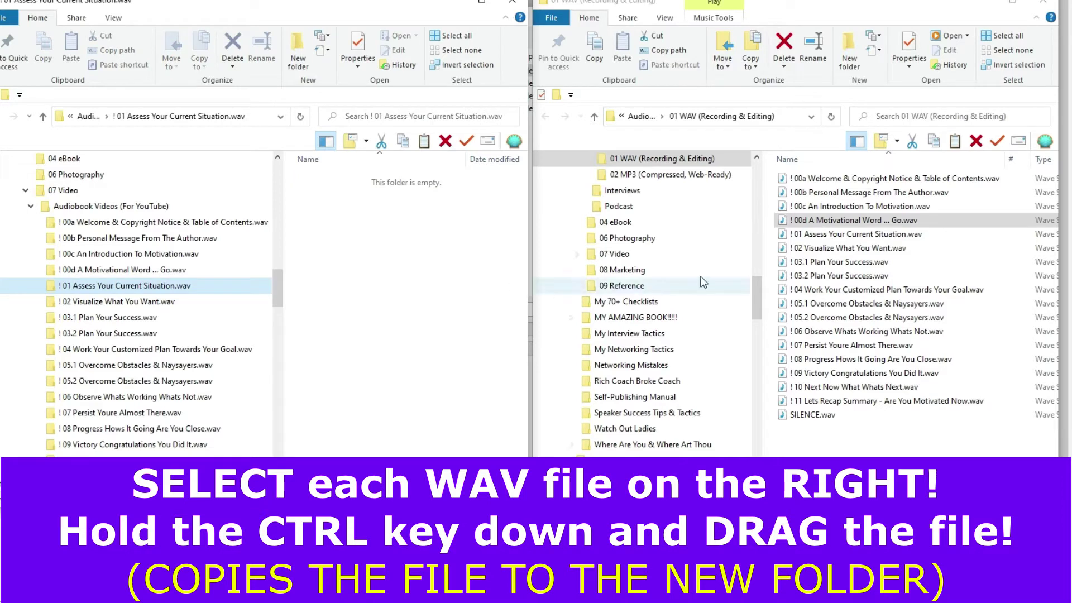
{"action": "left_click", "coordinate": [832, 236]}
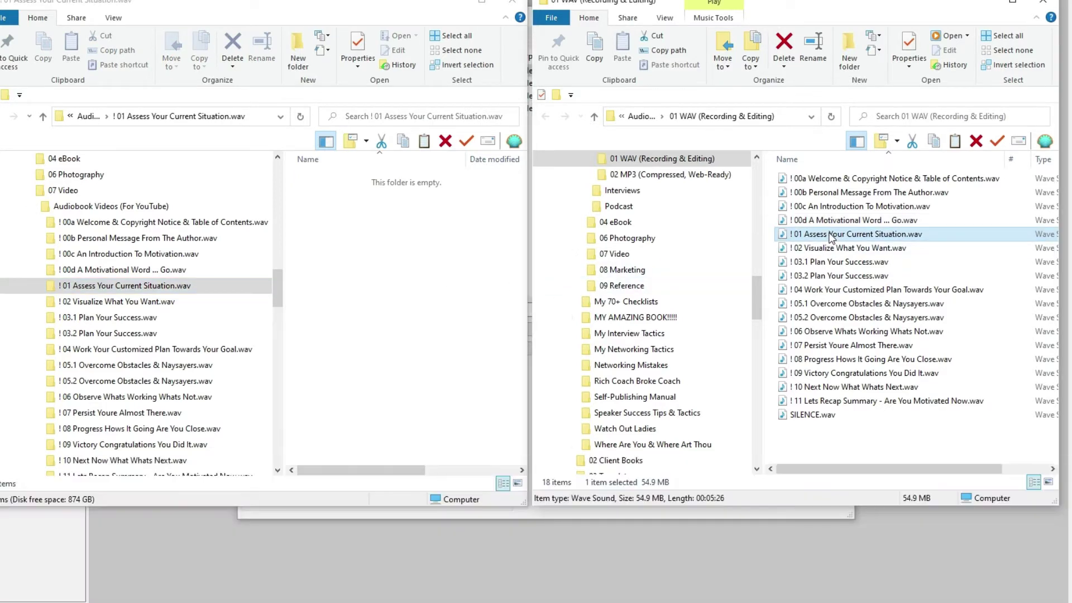
{"action": "right_click", "coordinate": [855, 239]}
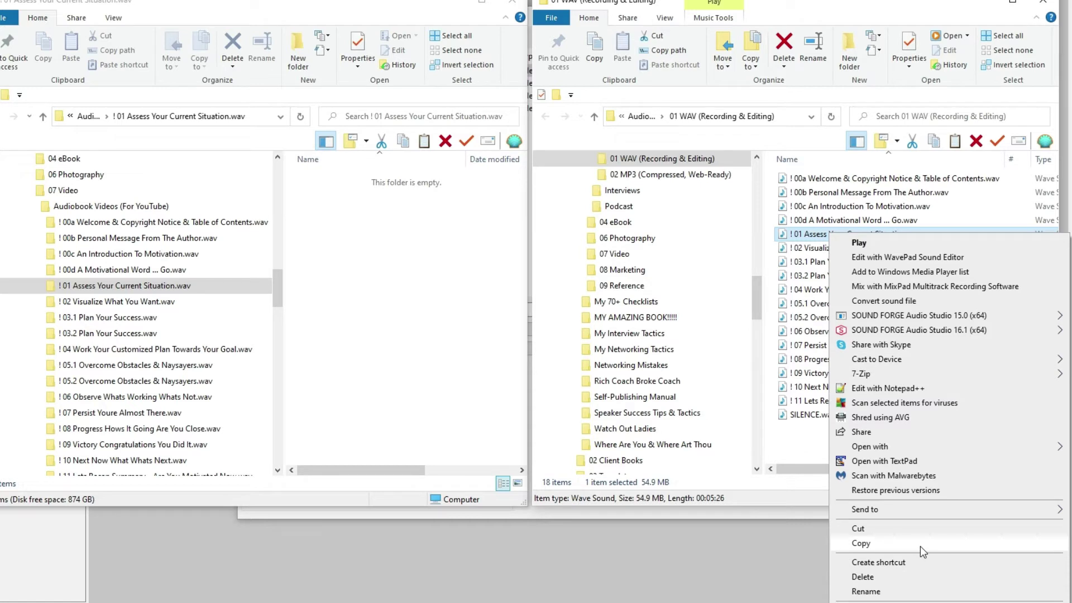
{"action": "left_click", "coordinate": [821, 236]}
{"action": "left_click", "coordinate": [821, 235]}
{"action": "key", "text": "Escape"}
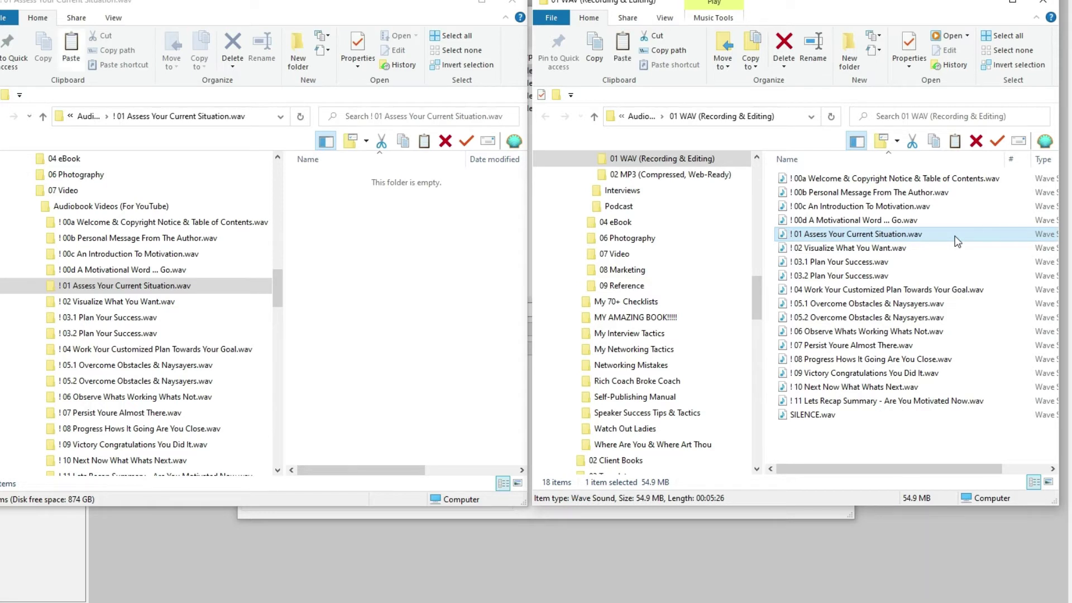
{"action": "left_click", "coordinate": [334, 251]}
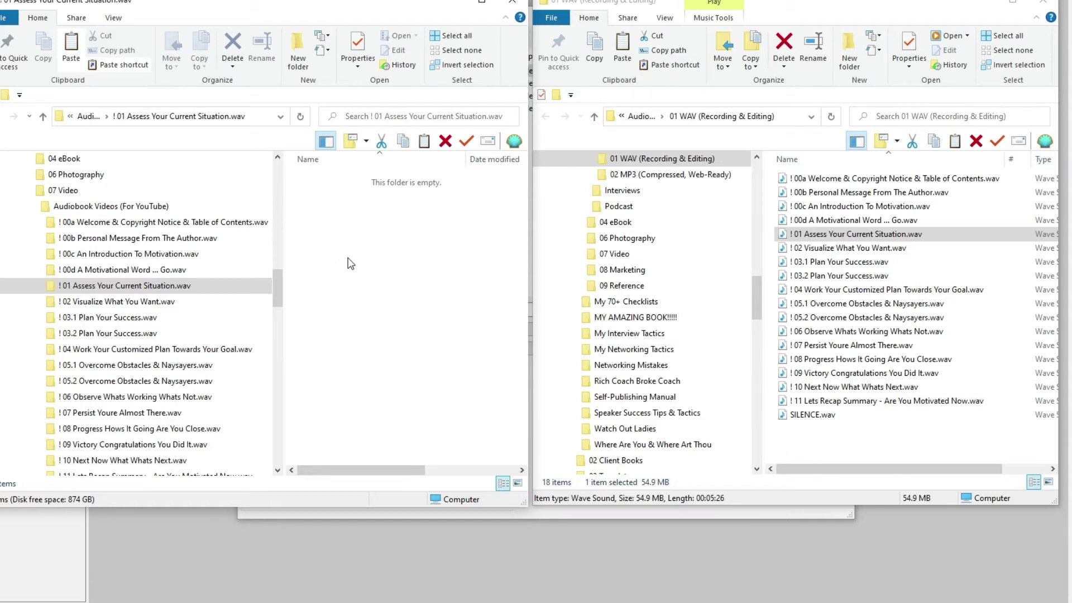
{"action": "key", "text": "ctrl+v"}
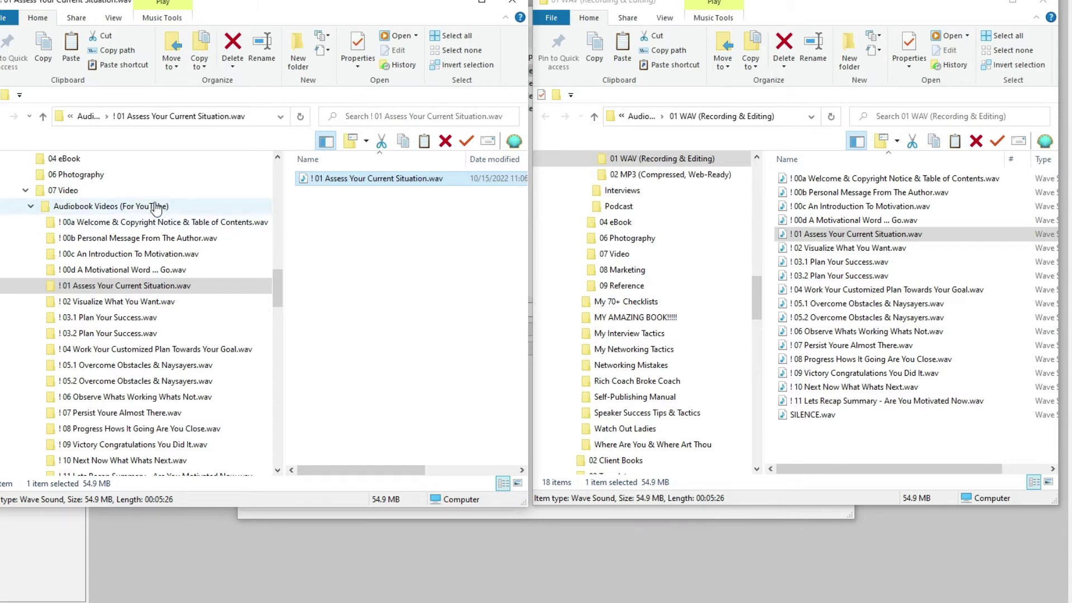
Step: Open the "! 02 Visualize What You Want.wav" folder and copy the audio file of the same name into it
{"action": "left_click", "coordinate": [157, 310]}
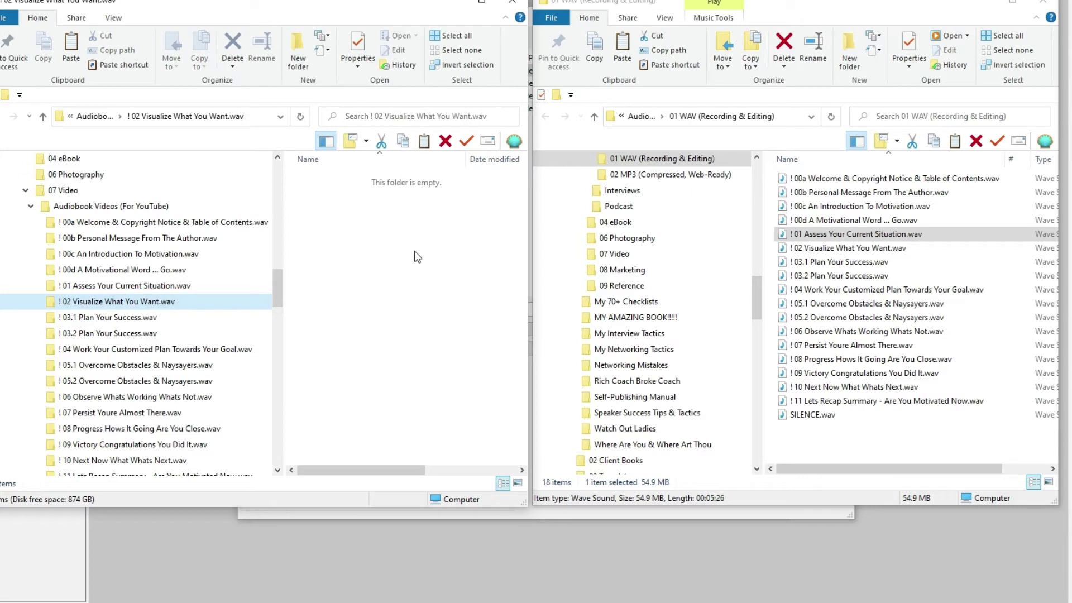
{"action": "left_click", "coordinate": [817, 249]}
{"action": "left_click_drag", "start_coordinate": [832, 254], "coordinate": [342, 270]}
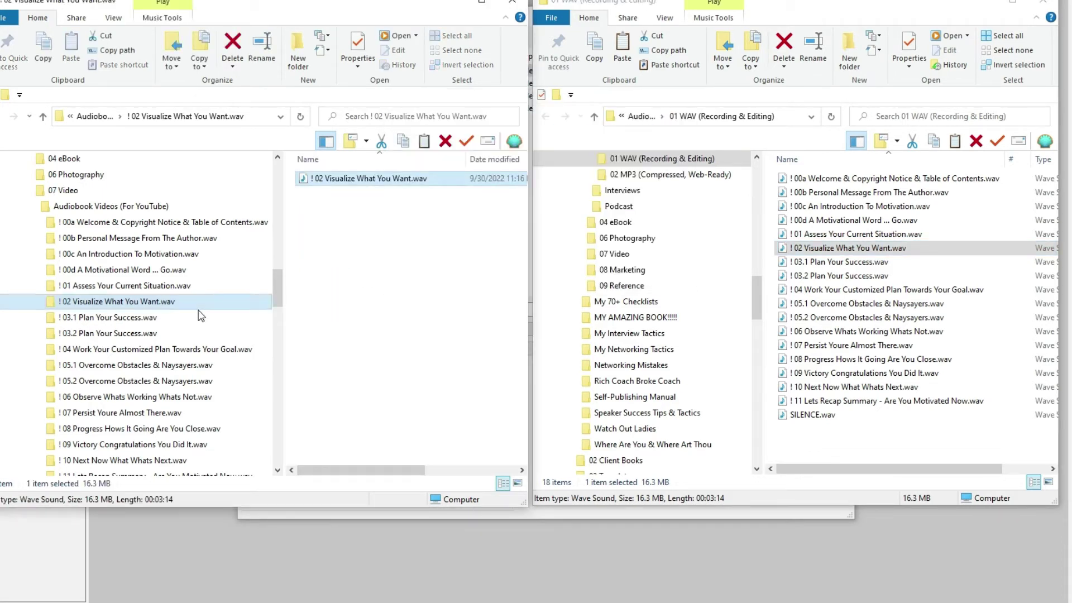
Step: Open the "! 03.1 Plan Your Success.wav" folder and copy the audio file of the same name into it
{"action": "left_click", "coordinate": [181, 317]}
{"action": "left_click", "coordinate": [837, 262]}
{"action": "left_click_drag", "start_coordinate": [855, 267], "coordinate": [377, 258]}
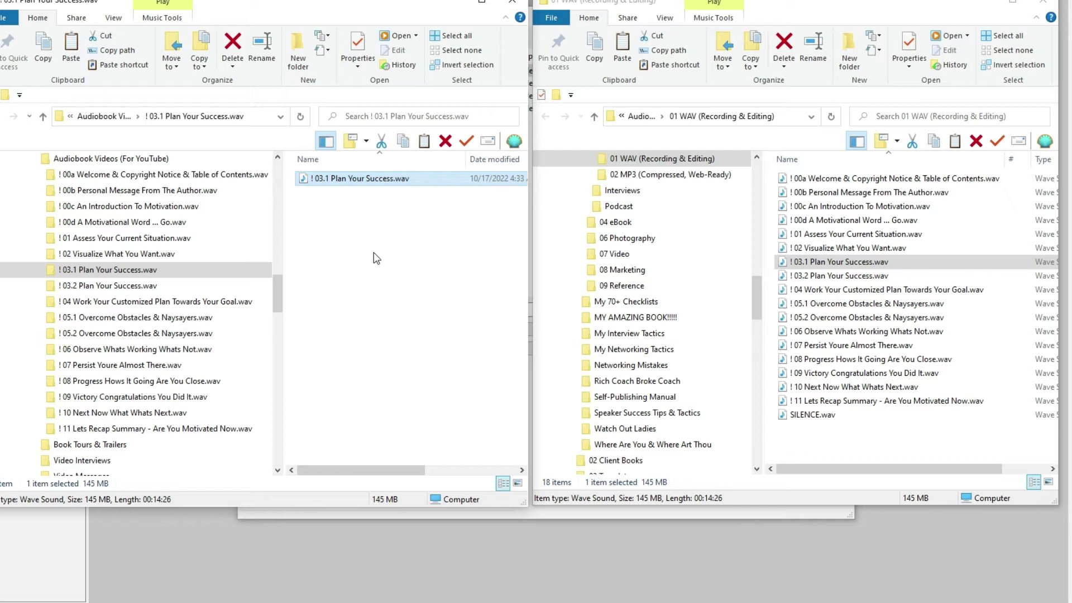
Step: Open the 03.2 folder and copy "! 04 Work Your Customized Plan Towards Your Goal.wav" into its own same-named folder
{"action": "left_click", "coordinate": [236, 284]}
{"action": "left_click", "coordinate": [246, 302]}
{"action": "left_click_drag", "start_coordinate": [837, 293], "coordinate": [367, 308]}
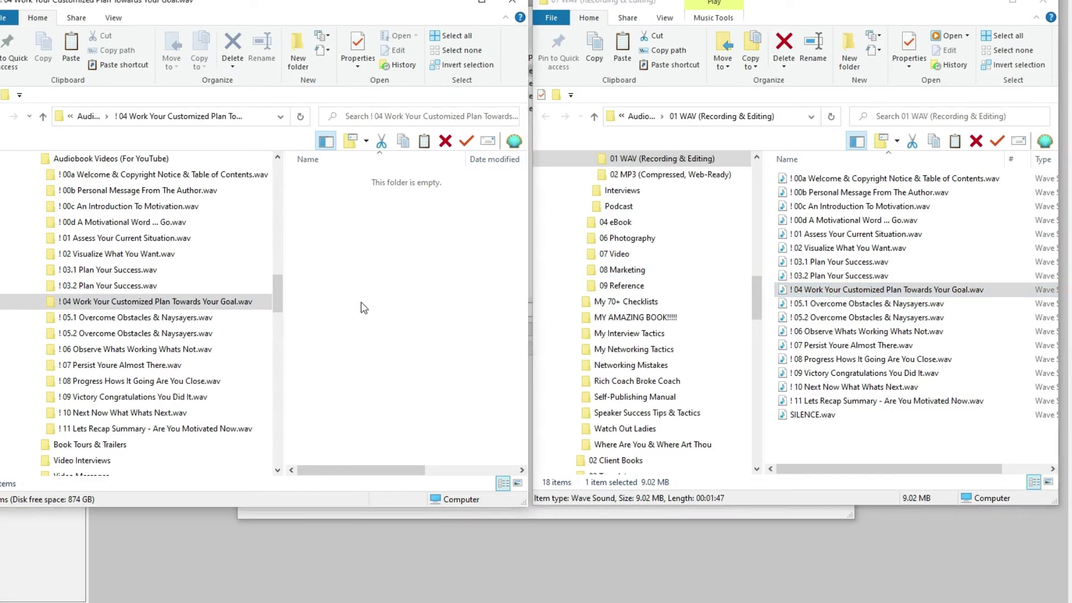
Step: Open the "! 05.1 Overcome Obstacles & Naysayers.wav" folder and copy the audio file of the same name into it
{"action": "left_click", "coordinate": [210, 319]}
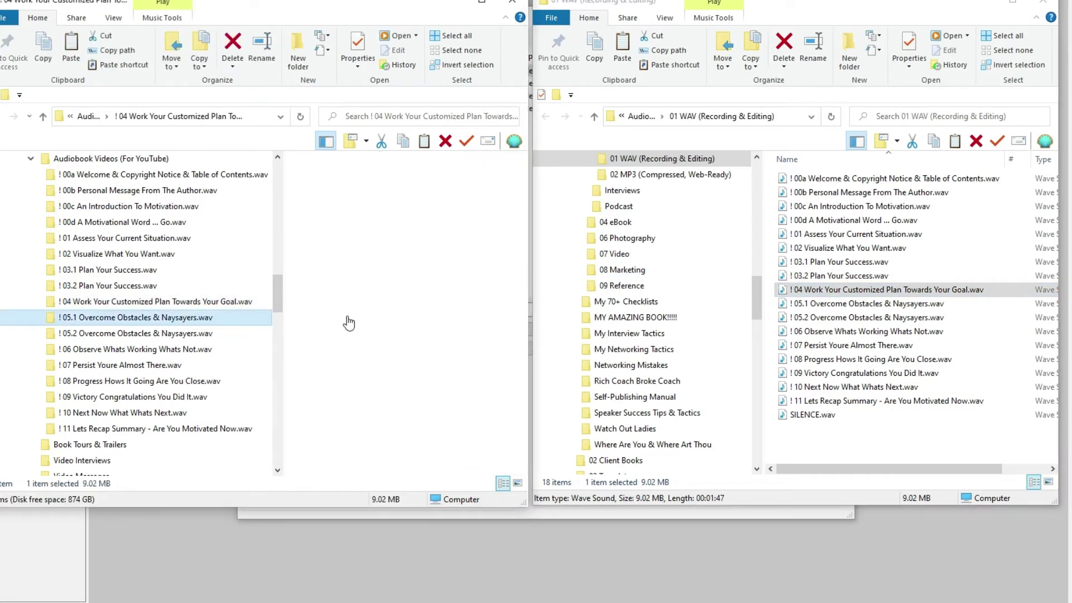
{"action": "left_click", "coordinate": [829, 306]}
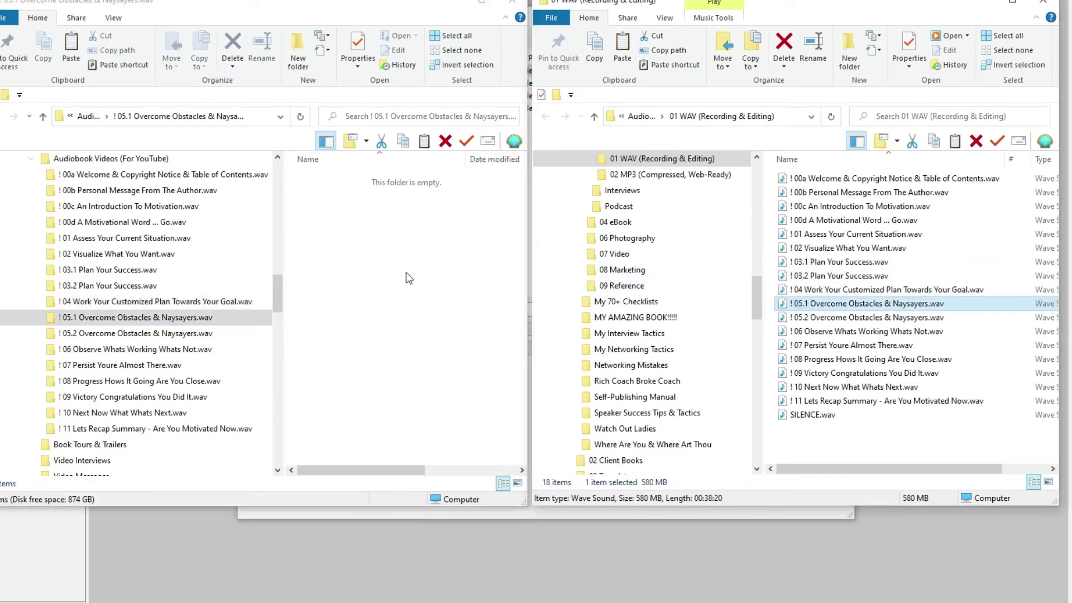
{"action": "left_click", "coordinate": [381, 267]}
{"action": "key", "text": "ctrl+v"}
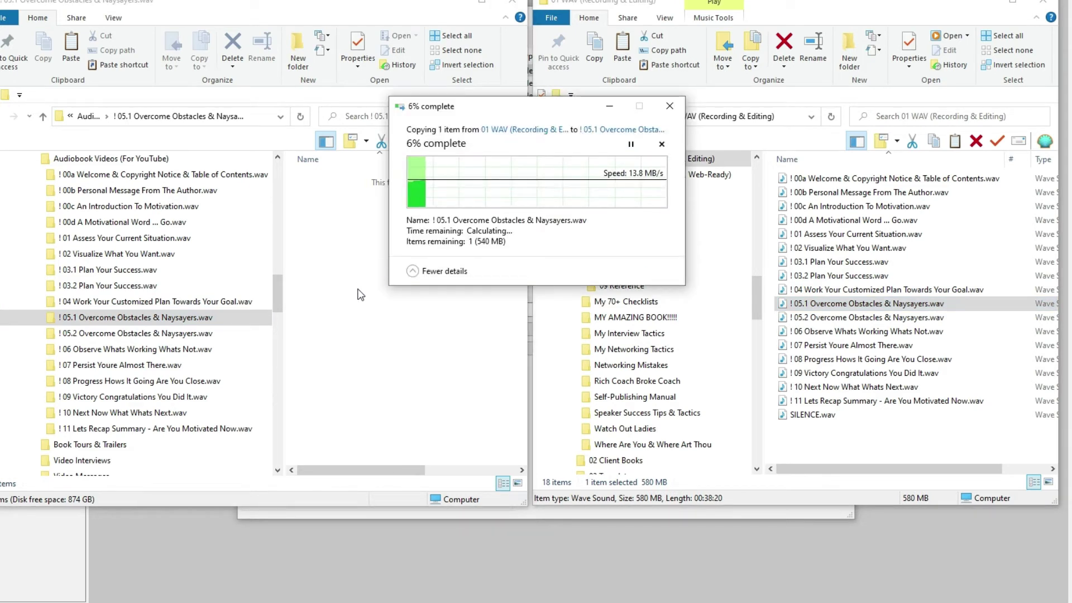
Step: Copy "! 05.2 Overcome Obstacles & Naysayers.wav" straight onto its same-named folder in the folder tree
{"action": "left_click", "coordinate": [217, 316]}
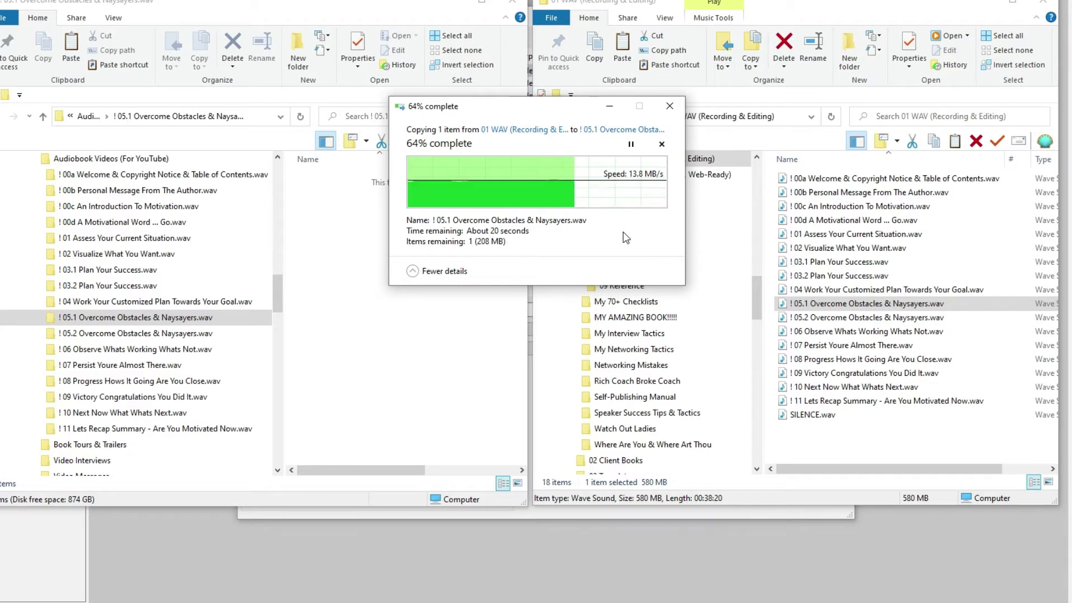
{"action": "left_click", "coordinate": [818, 319]}
{"action": "left_click_drag", "start_coordinate": [811, 324], "coordinate": [226, 341]}
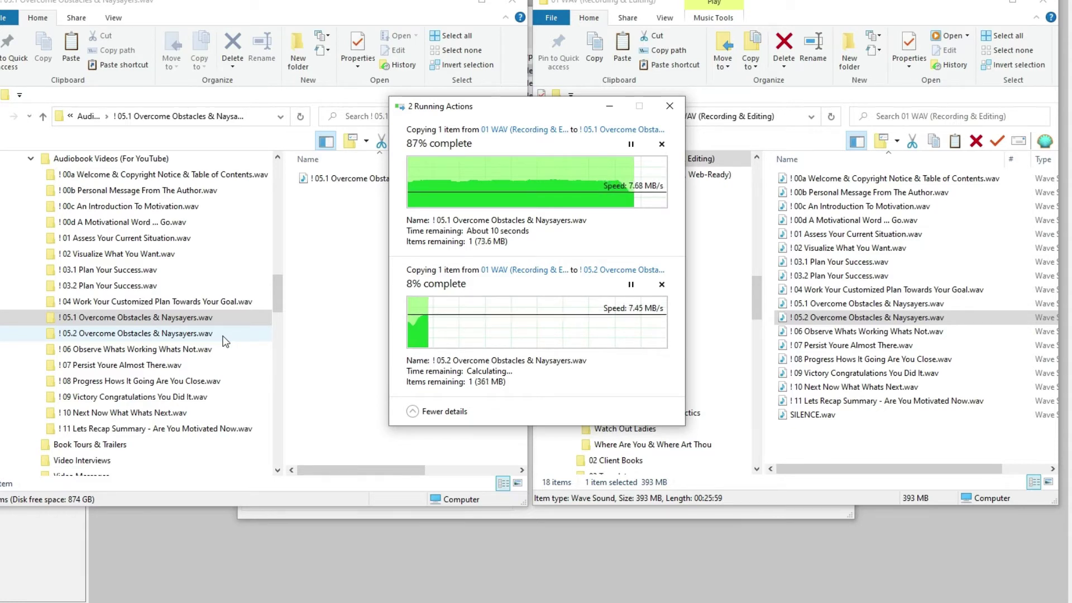
Step: Copy "! 06 Observe Whats Working Whats Not.wav" into its same-named folder and move the copy progress window out of the way
{"action": "left_click", "coordinate": [213, 349]}
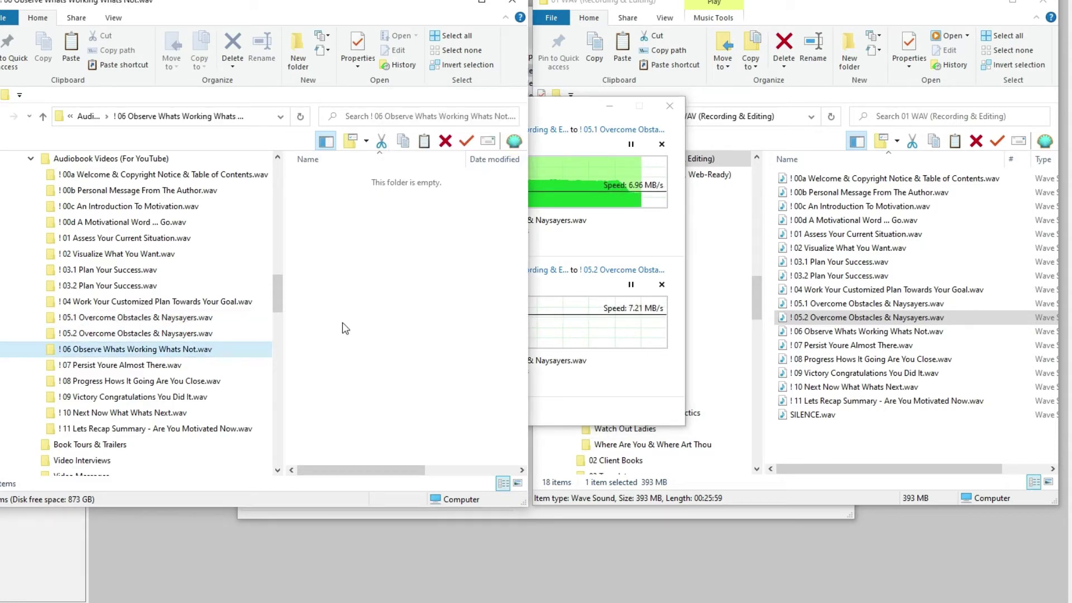
{"action": "left_click", "coordinate": [836, 333]}
{"action": "left_click_drag", "start_coordinate": [836, 332], "coordinate": [417, 304]}
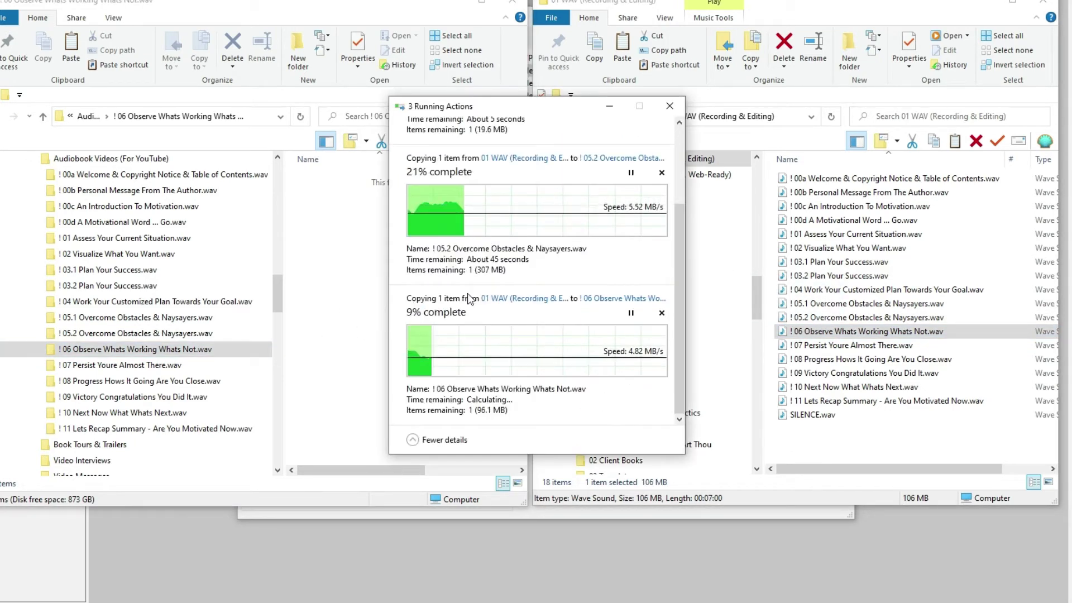
{"action": "left_click_drag", "start_coordinate": [540, 108], "coordinate": [531, 18]}
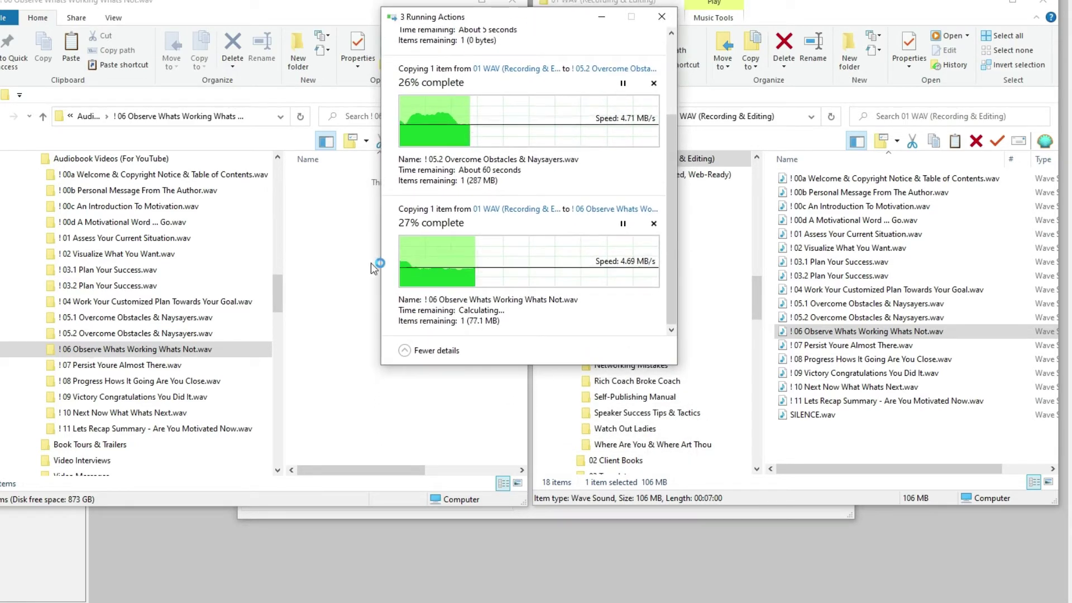
Step: Copy "! 07 Persist Youre Almost There.wav" into its same-named folder and reposition the copy progress window
{"action": "left_click", "coordinate": [120, 365]}
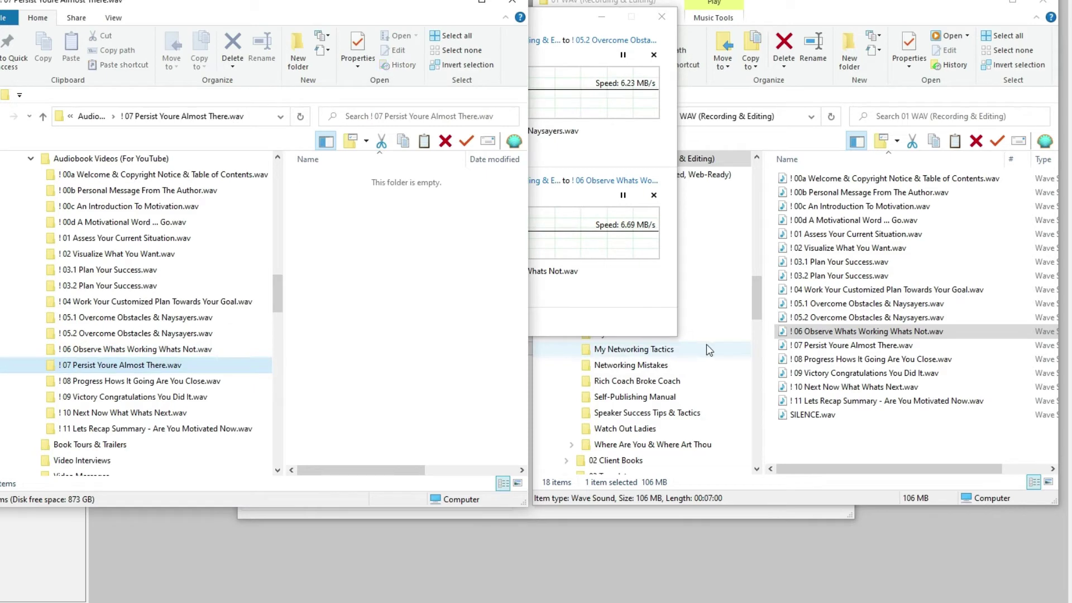
{"action": "left_click", "coordinate": [856, 346]}
{"action": "left_click_drag", "start_coordinate": [693, 351], "coordinate": [403, 358]}
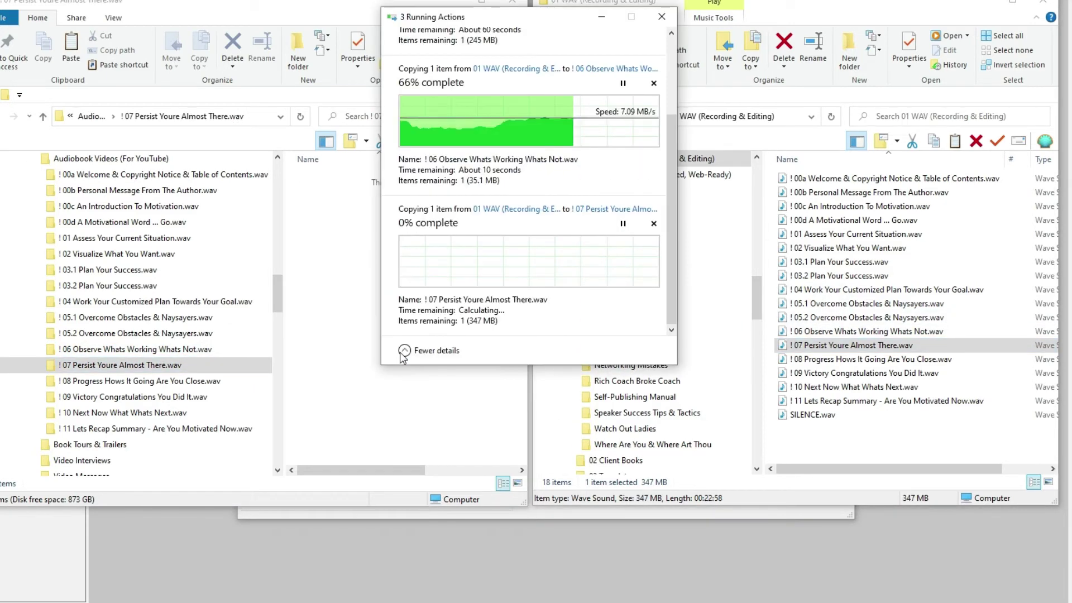
{"action": "left_click_drag", "start_coordinate": [529, 17], "coordinate": [481, 89]}
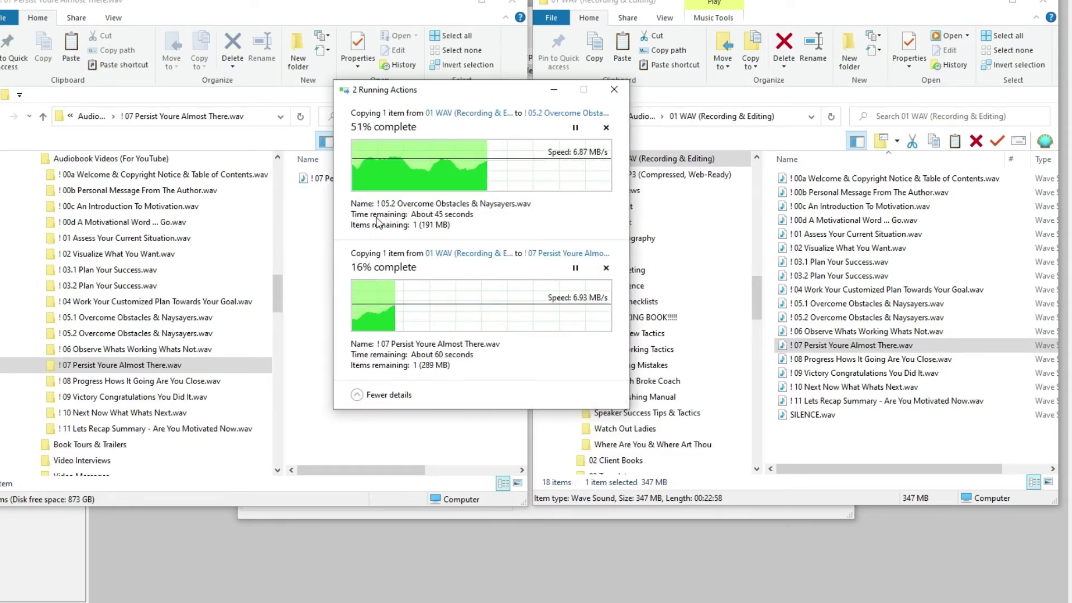
Step: Open the "! 08 Progress Hows It Going Are You Close.wav" folder and copy the audio file of the same name into it
{"action": "left_click", "coordinate": [193, 381]}
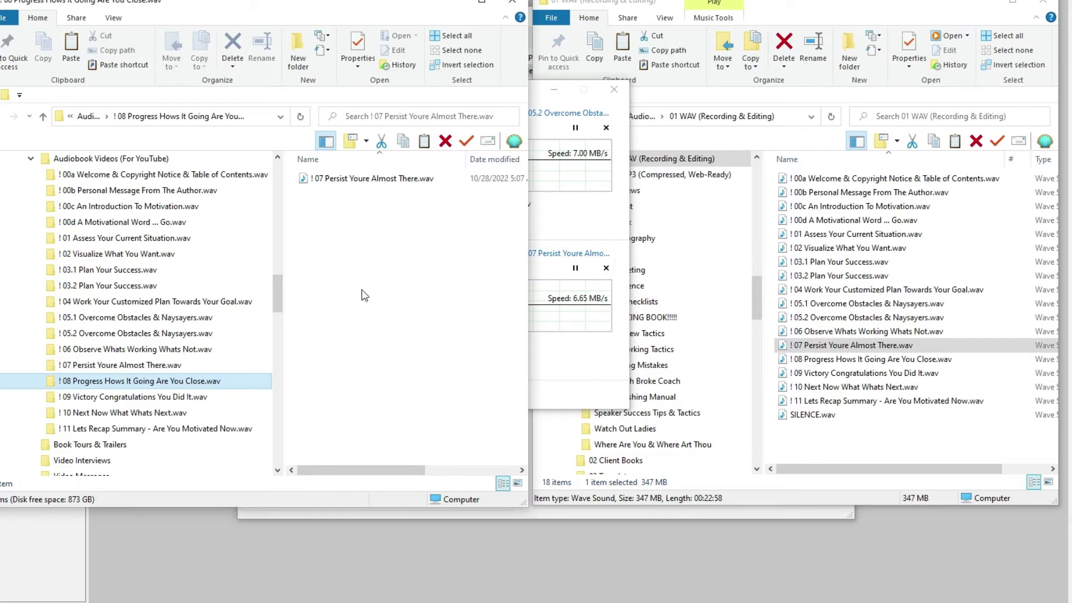
{"action": "left_click", "coordinate": [802, 360]}
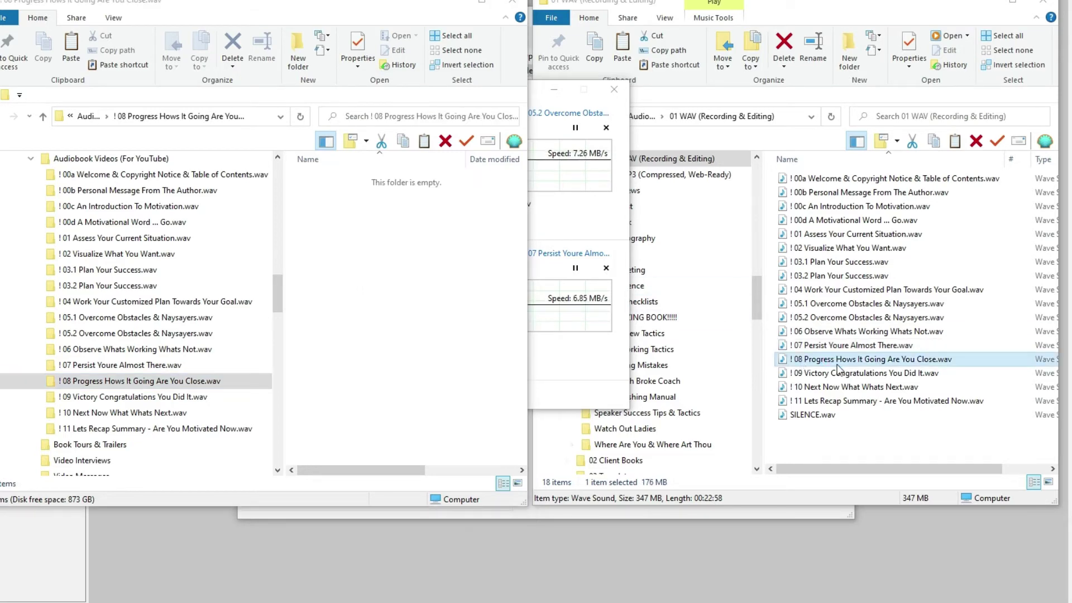
{"action": "left_click", "coordinate": [362, 342]}
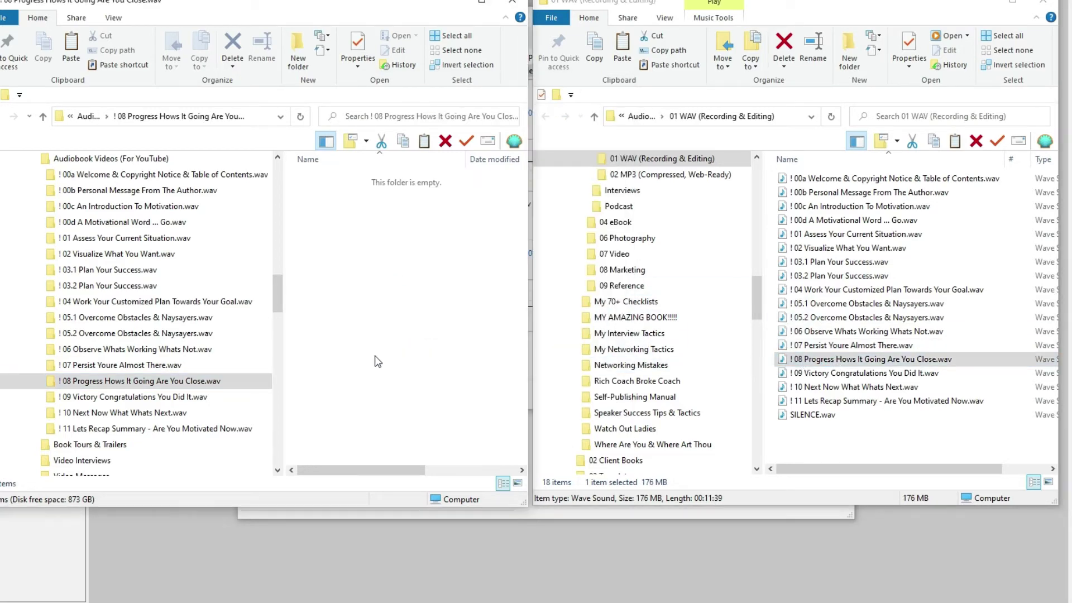
Step: Open the "! 09 Victory Congratulations You Did It.wav" folder and copy the audio file of the same name into it
{"action": "left_click", "coordinate": [183, 398]}
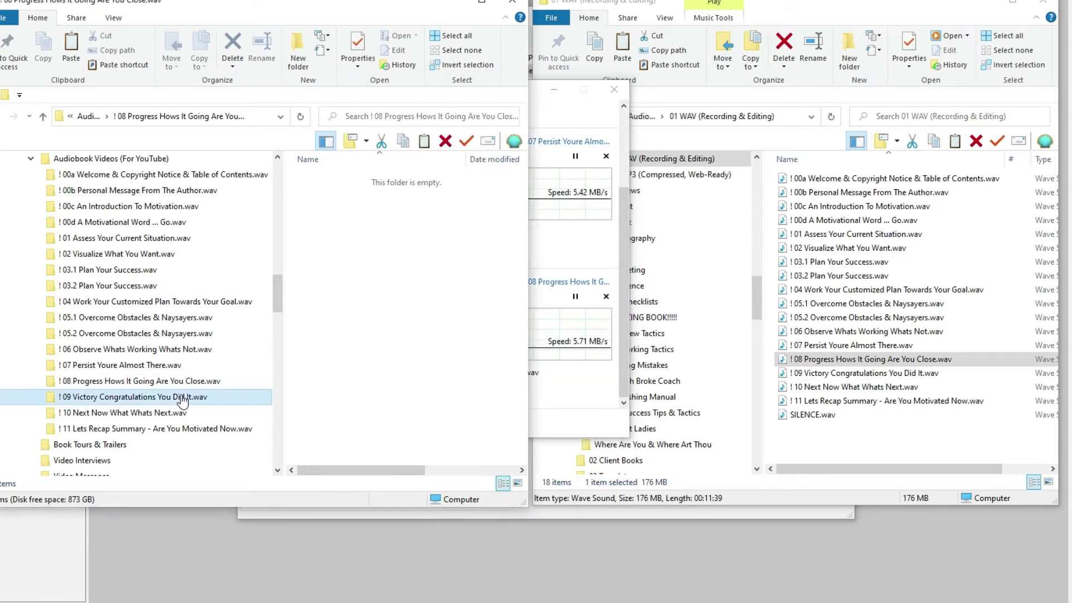
{"action": "left_click", "coordinate": [836, 374]}
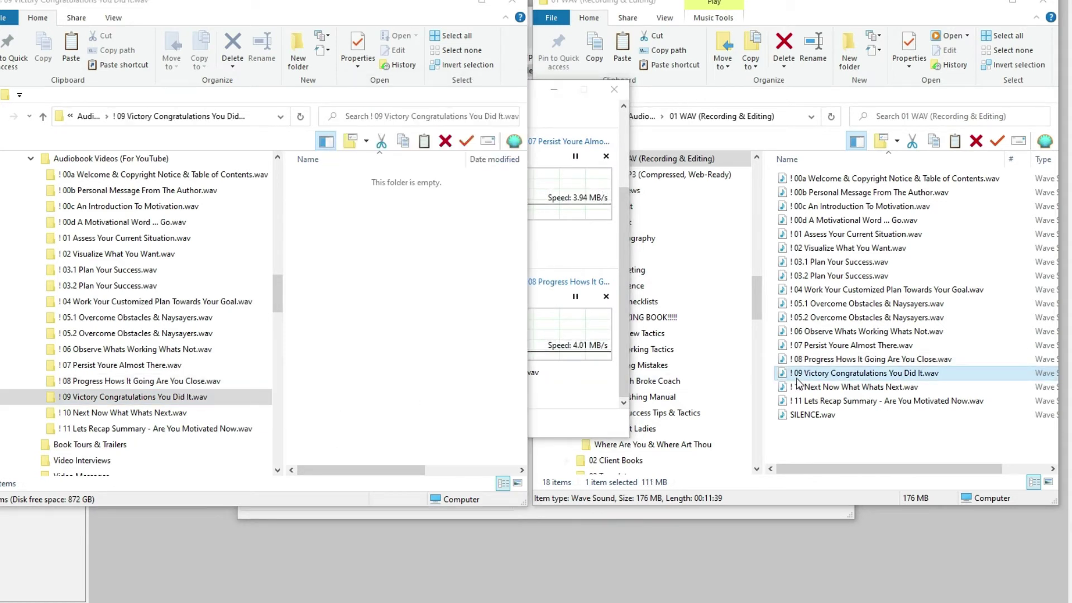
{"action": "left_click_drag", "start_coordinate": [836, 382], "coordinate": [382, 357]}
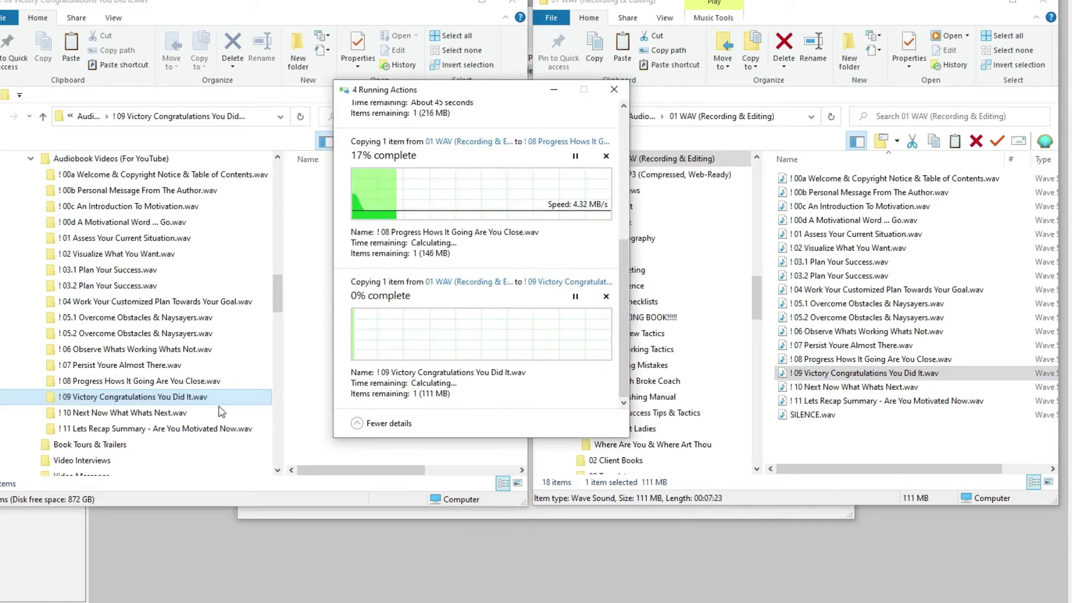
Step: Open the "! 10 Next Now What Whats Next.wav" folder and copy the audio file of the same name into it
{"action": "left_click", "coordinate": [153, 415]}
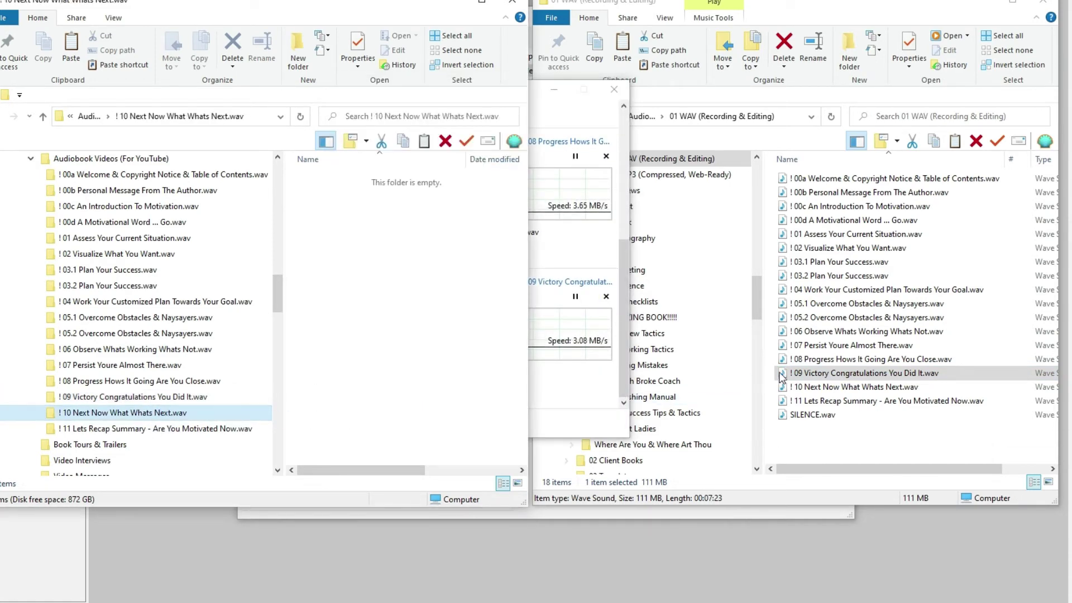
{"action": "left_click", "coordinate": [844, 387]}
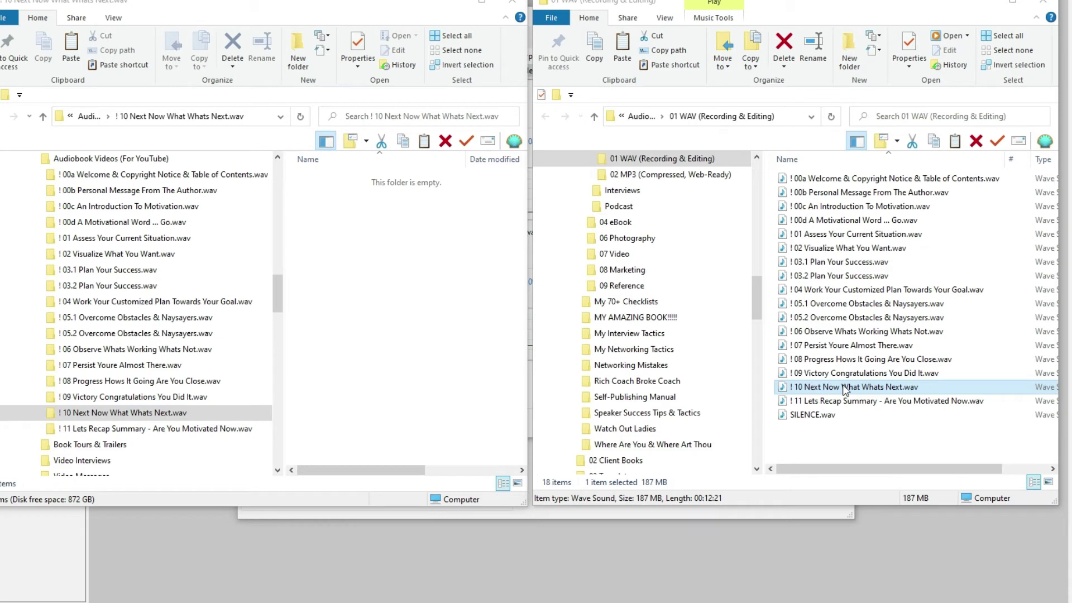
{"action": "left_click_drag", "start_coordinate": [845, 389], "coordinate": [358, 344]}
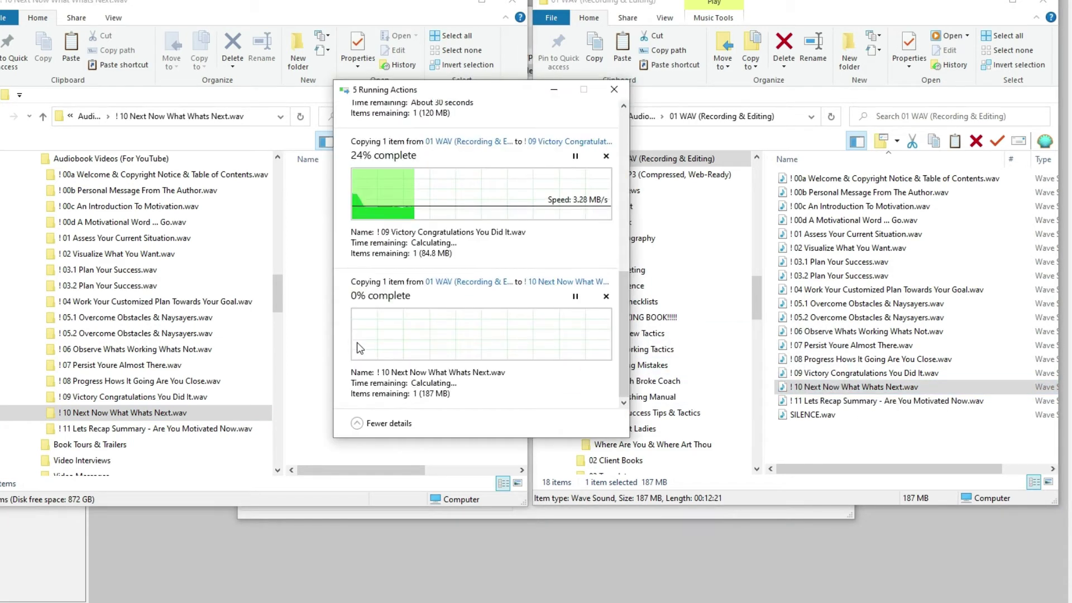
Step: Copy "! 11 Lets Recap Summary - Are You Motivated Now.wav" into its same-named folder and review the progress of the running copies
{"action": "left_click", "coordinate": [223, 429]}
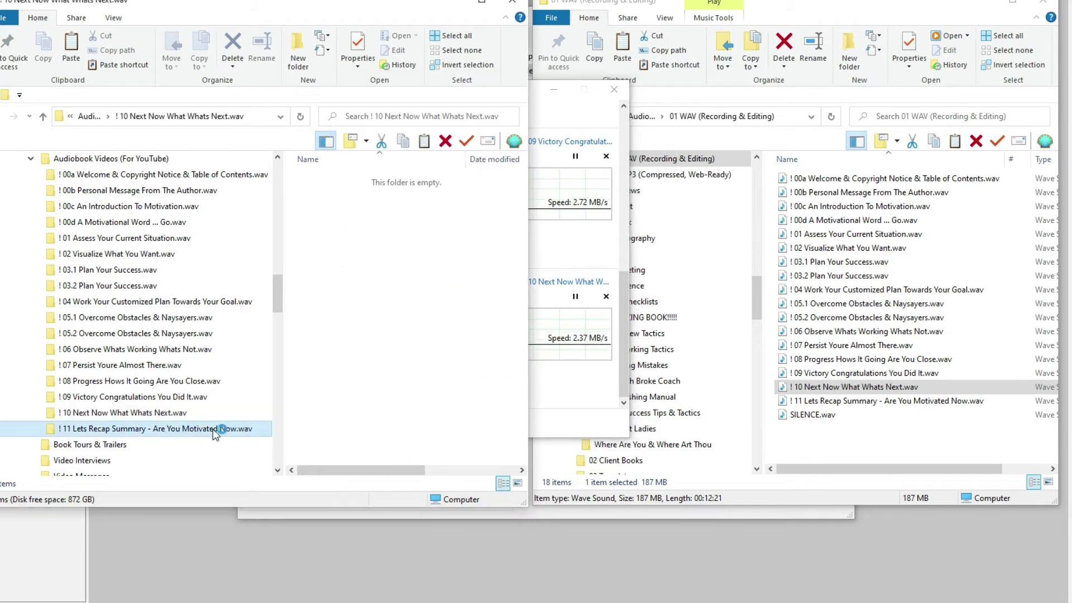
{"action": "left_click", "coordinate": [840, 401]}
{"action": "left_click_drag", "start_coordinate": [843, 402], "coordinate": [378, 360]}
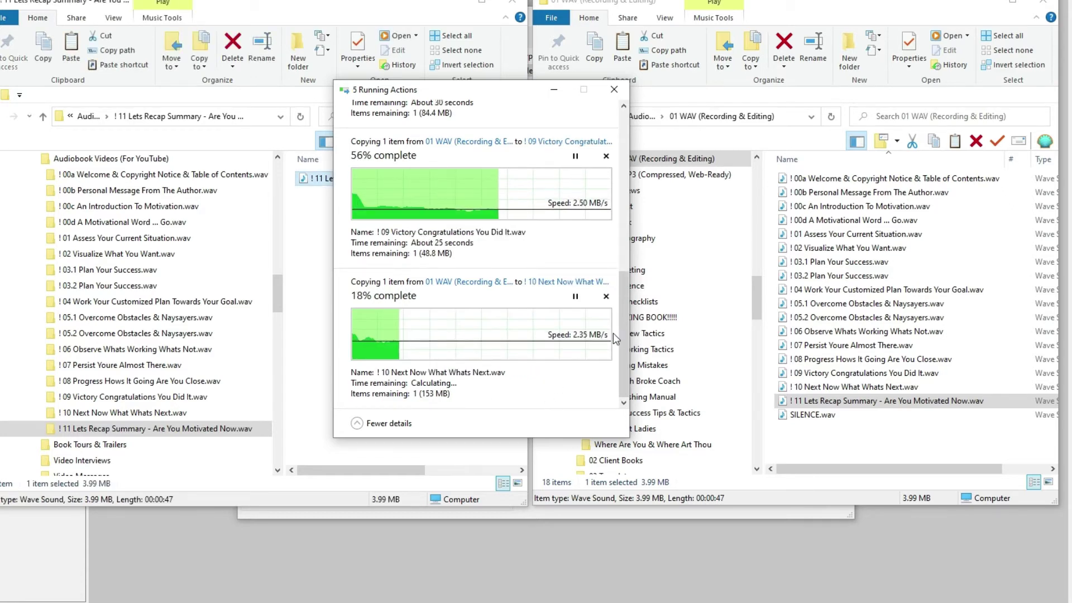
{"action": "left_click_drag", "start_coordinate": [626, 334], "coordinate": [629, 176]}
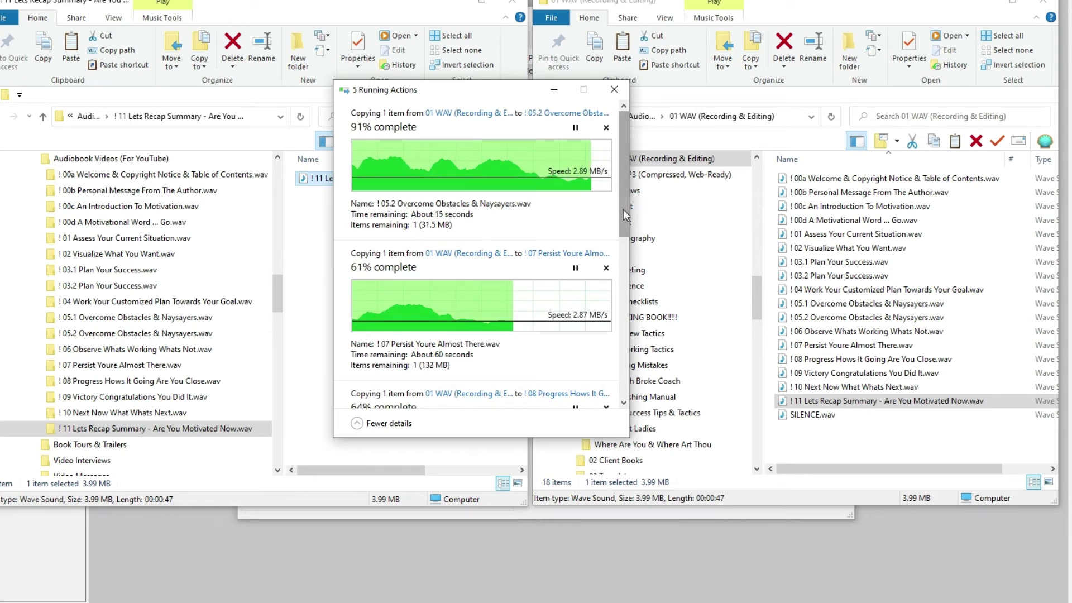
{"action": "left_click_drag", "start_coordinate": [624, 209], "coordinate": [626, 248]}
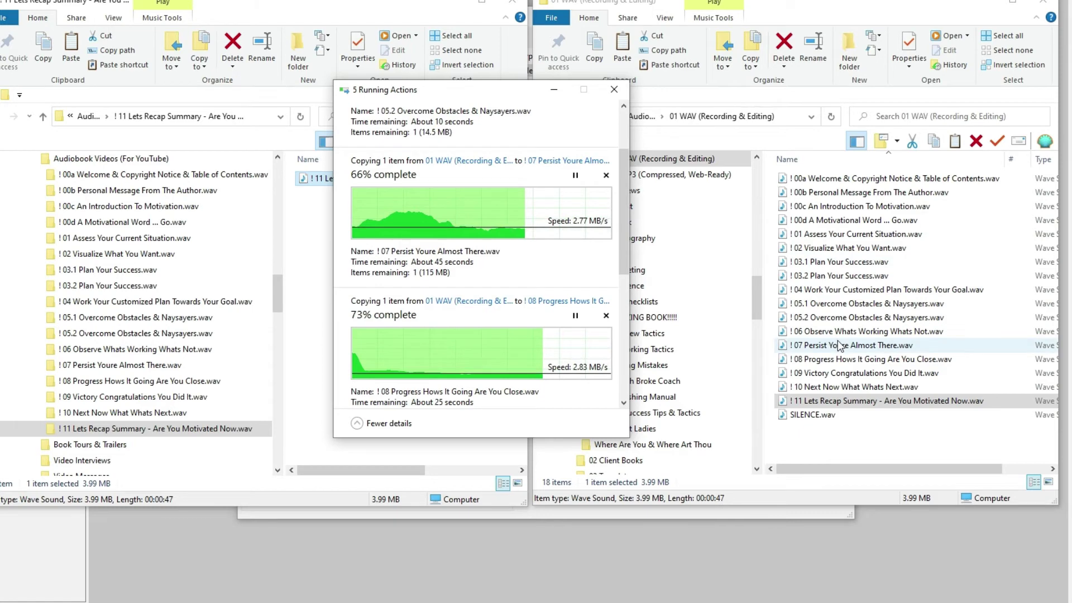
{"action": "left_click_drag", "start_coordinate": [624, 238], "coordinate": [641, 335]}
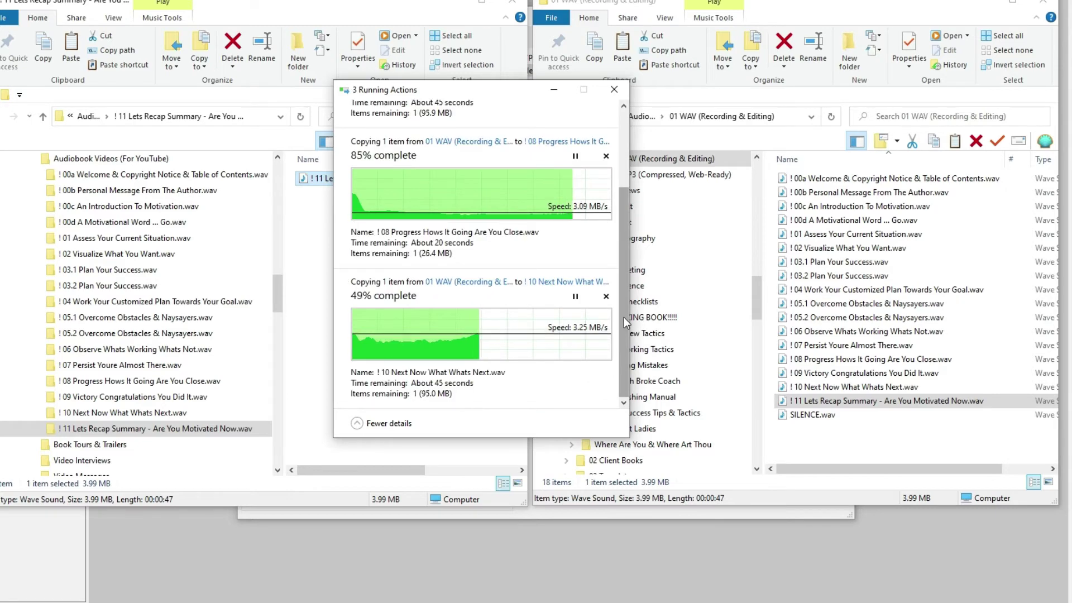
Step: Review the remaining copy progress, and check the contents and full file names in the audiobook folders "! 00a" through "! 00d"
{"action": "left_click_drag", "start_coordinate": [619, 299], "coordinate": [625, 271]}
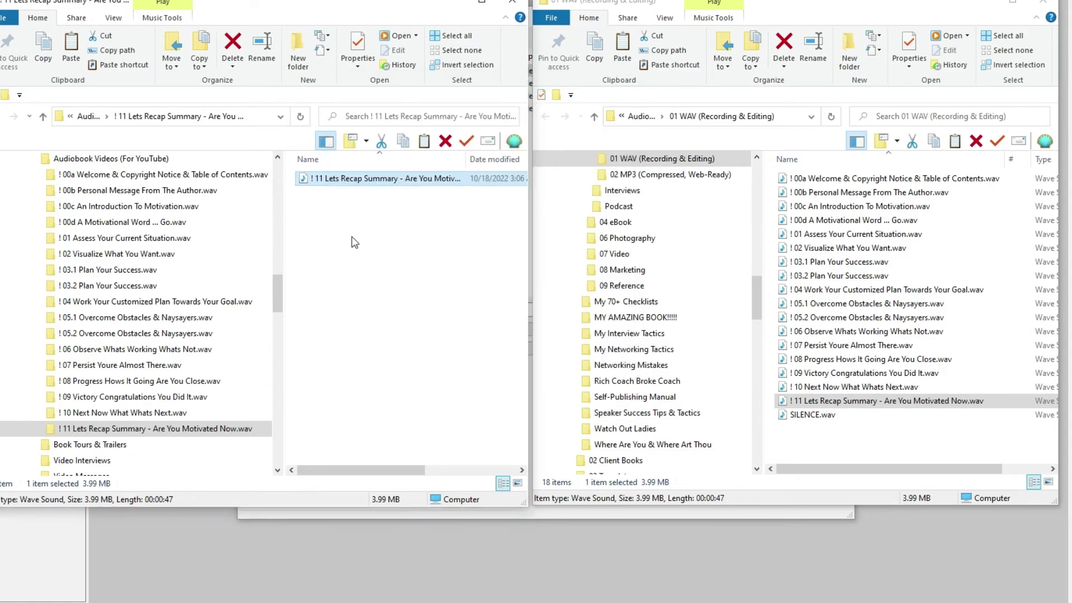
{"action": "left_click", "coordinate": [203, 177]}
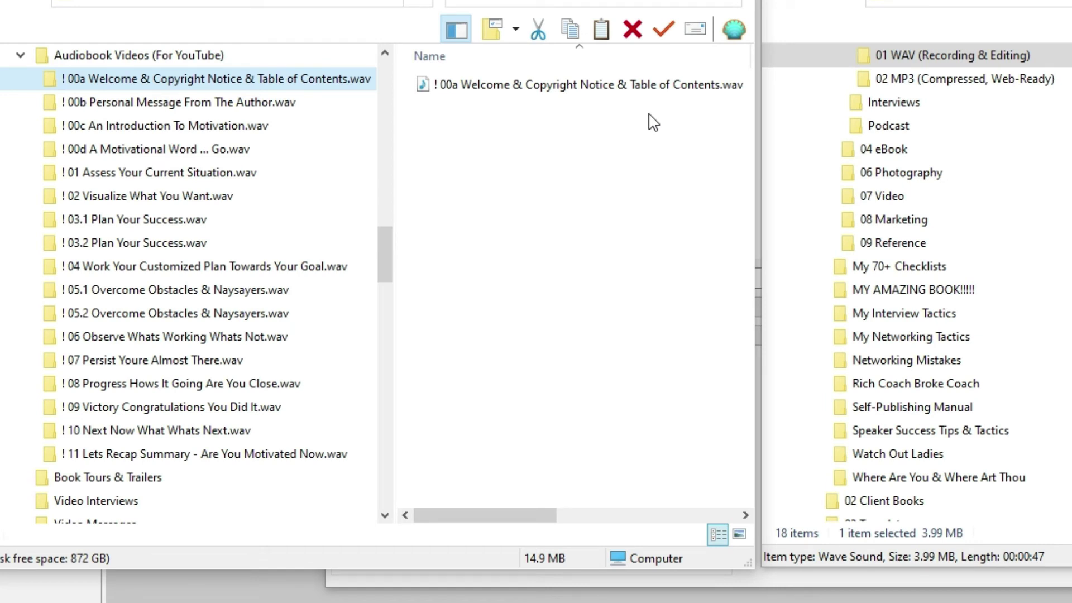
{"action": "left_click", "coordinate": [285, 112]}
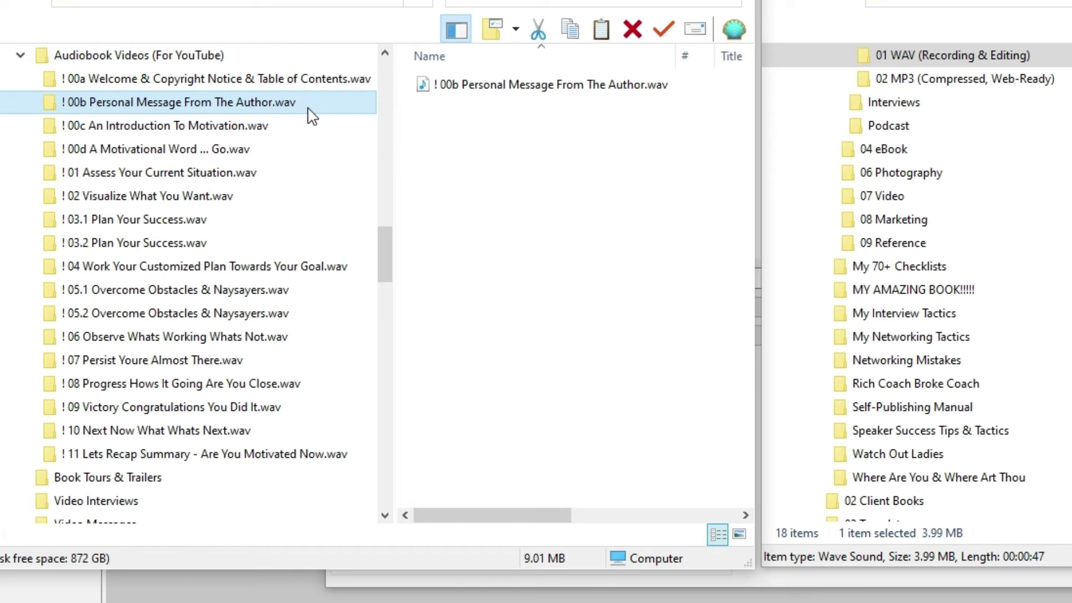
{"action": "left_click", "coordinate": [286, 131]}
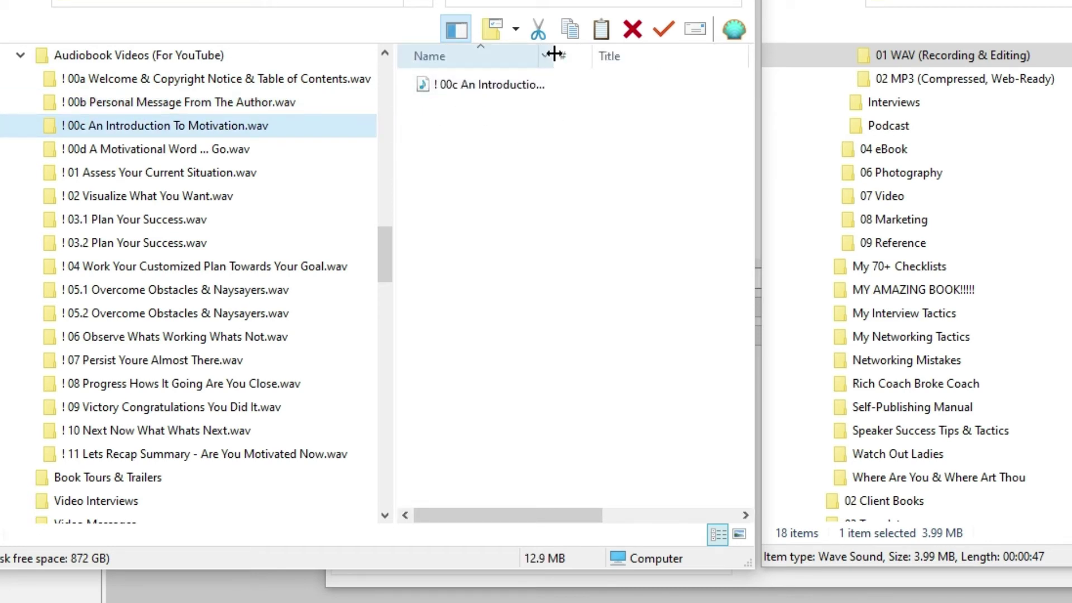
{"action": "double_click", "coordinate": [554, 54]}
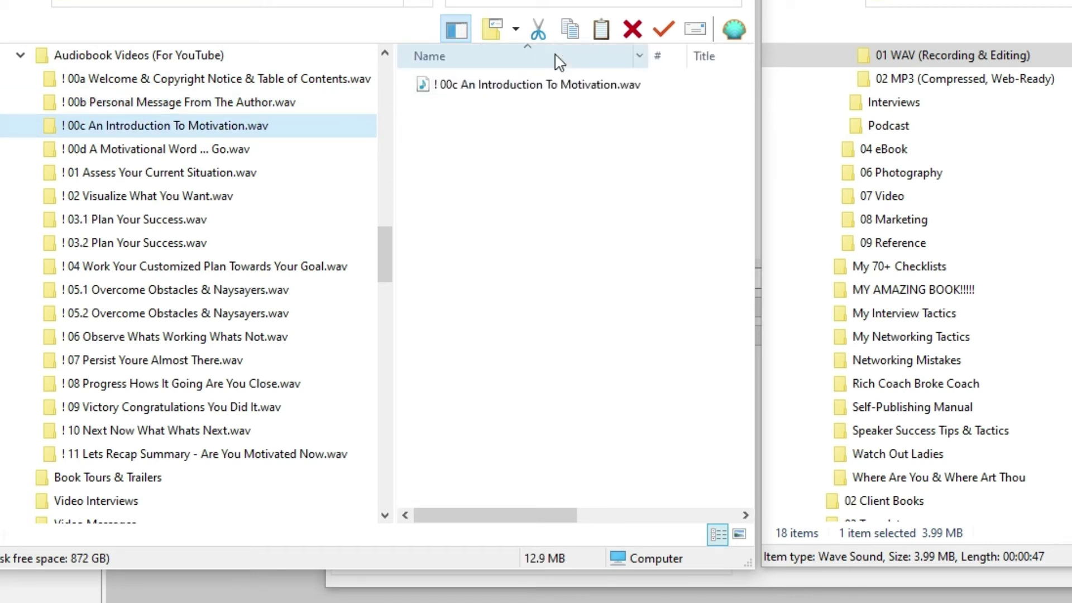
{"action": "left_click", "coordinate": [210, 157]}
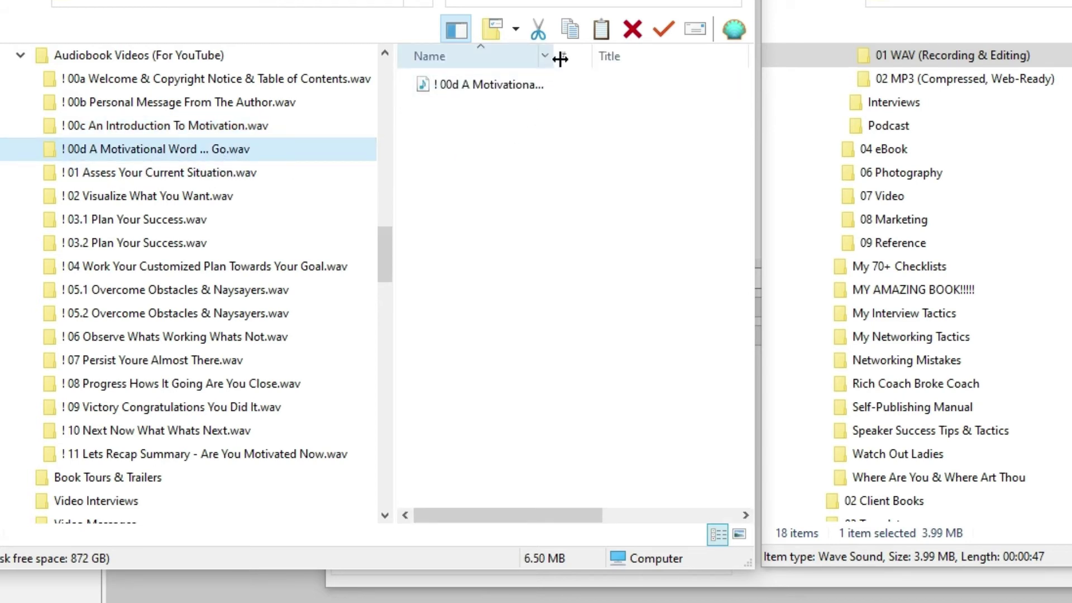
{"action": "double_click", "coordinate": [560, 56]}
Step: Check that the folders "! 01", "! 02", "! 03.1" and "! 03.2" each hold the matching WAV file, showing each full file name
{"action": "left_click", "coordinate": [239, 193]}
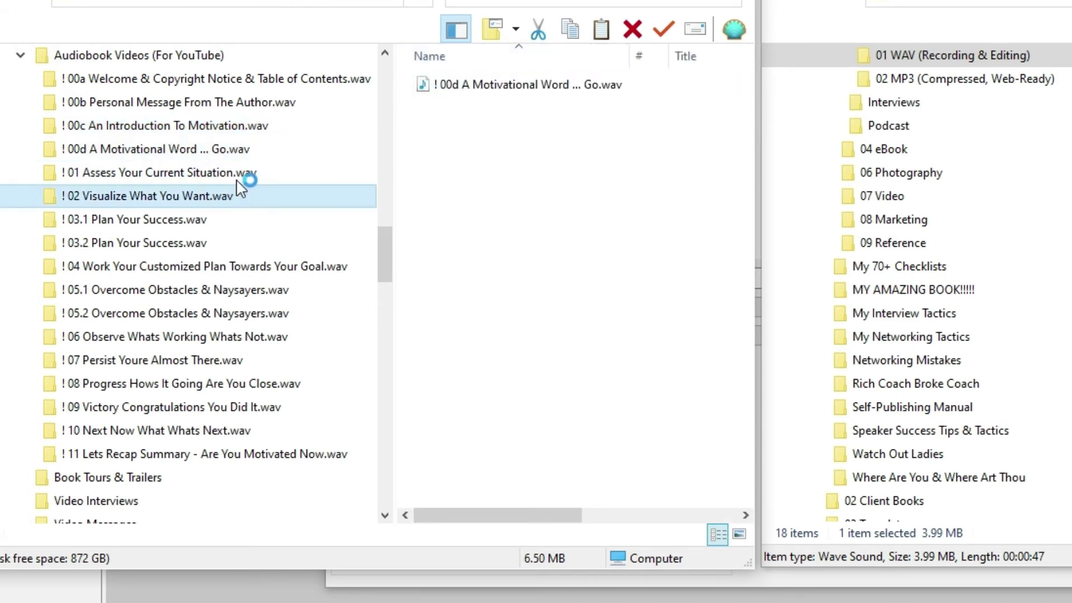
{"action": "left_click", "coordinate": [247, 177]}
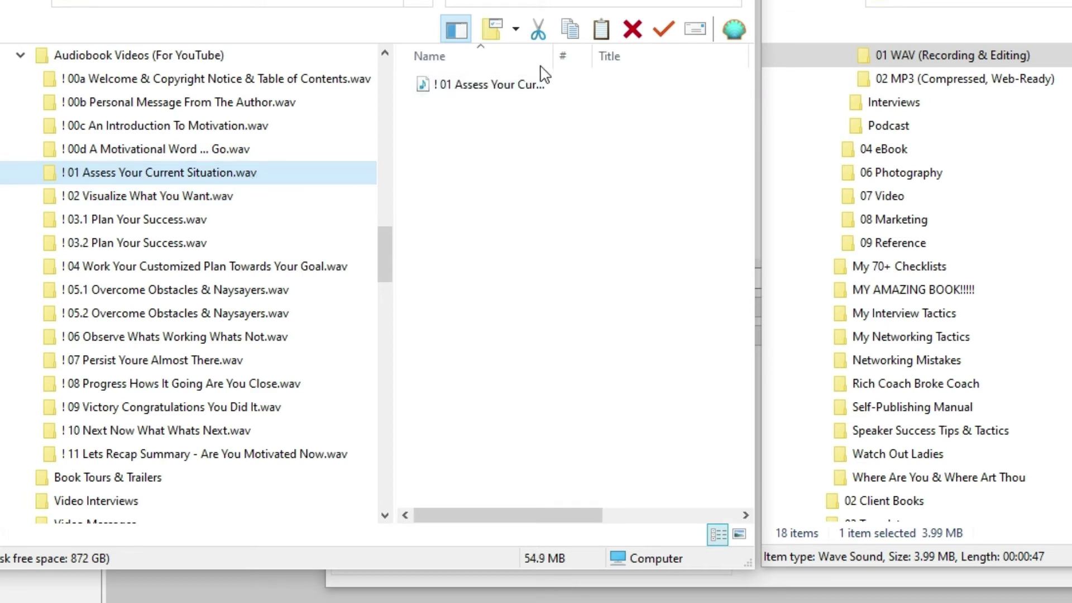
{"action": "double_click", "coordinate": [553, 55]}
{"action": "left_click", "coordinate": [260, 200]}
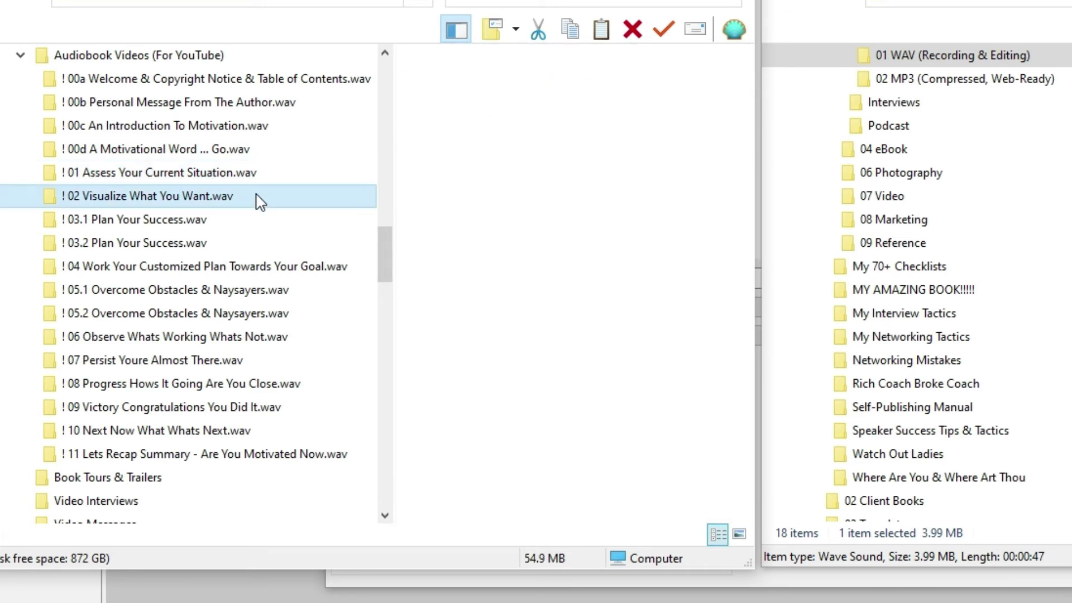
{"action": "double_click", "coordinate": [551, 53]}
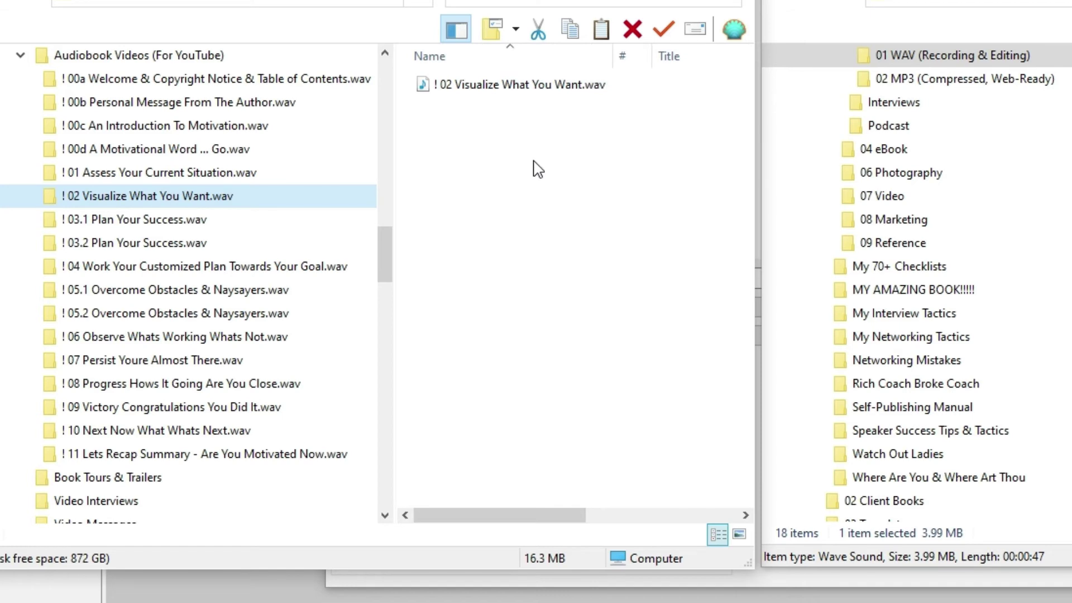
{"action": "left_click", "coordinate": [233, 223]}
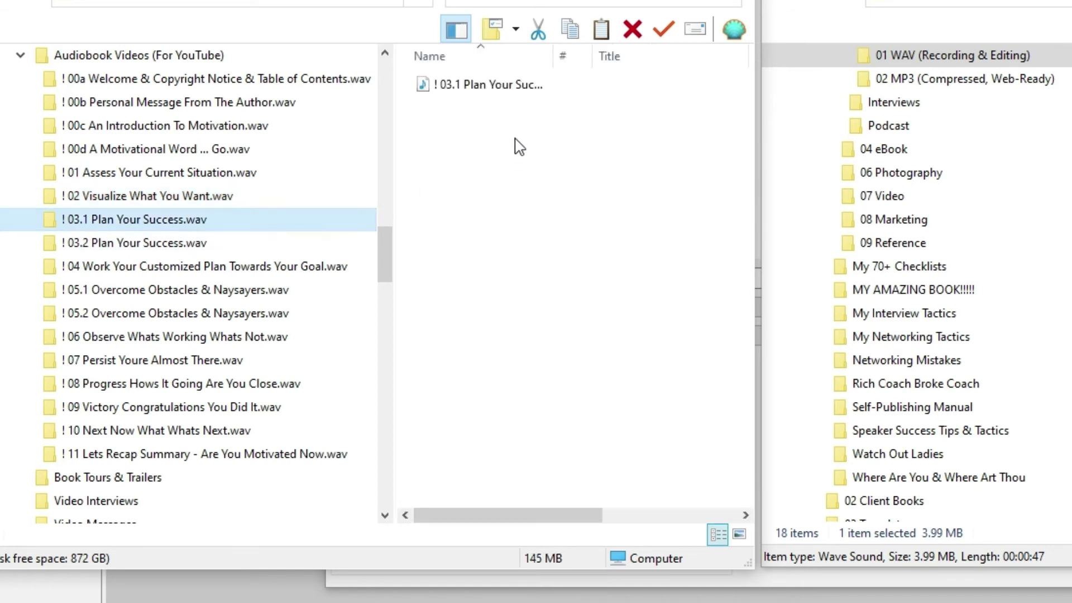
{"action": "double_click", "coordinate": [553, 57]}
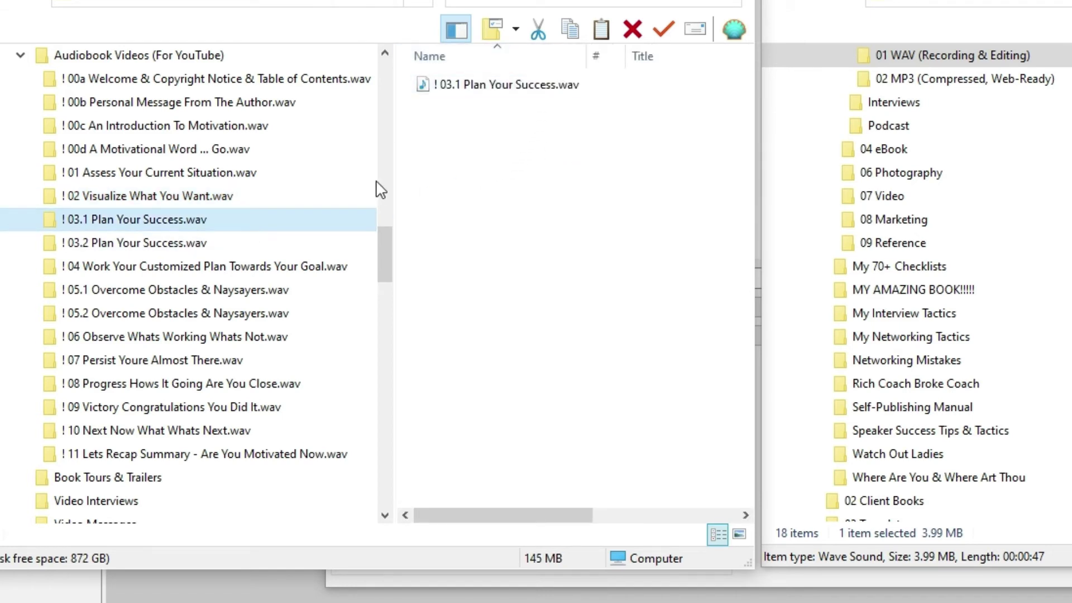
{"action": "left_click", "coordinate": [235, 244]}
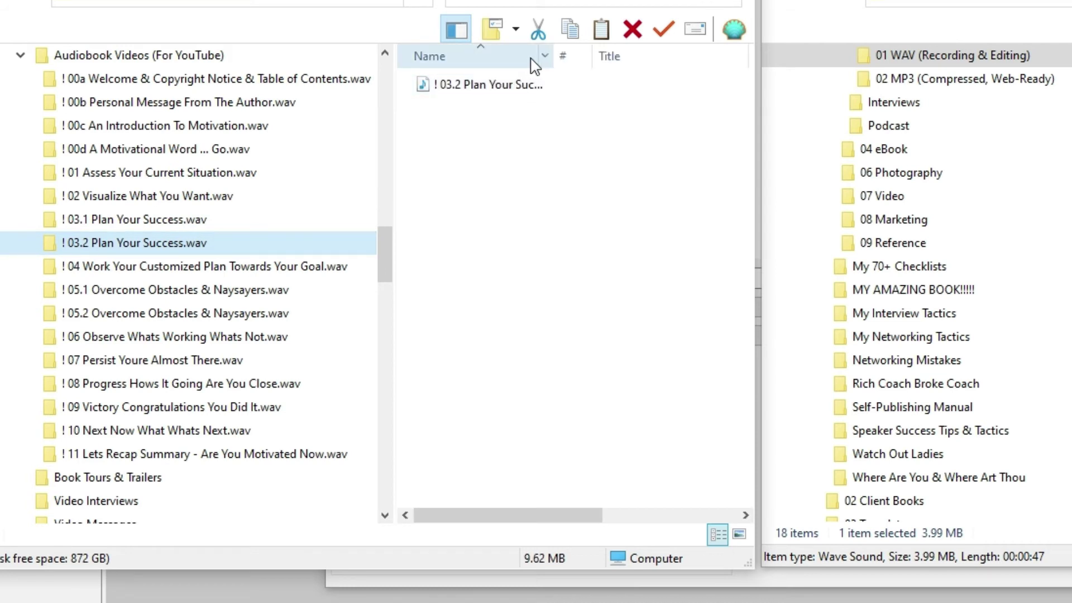
{"action": "double_click", "coordinate": [556, 56]}
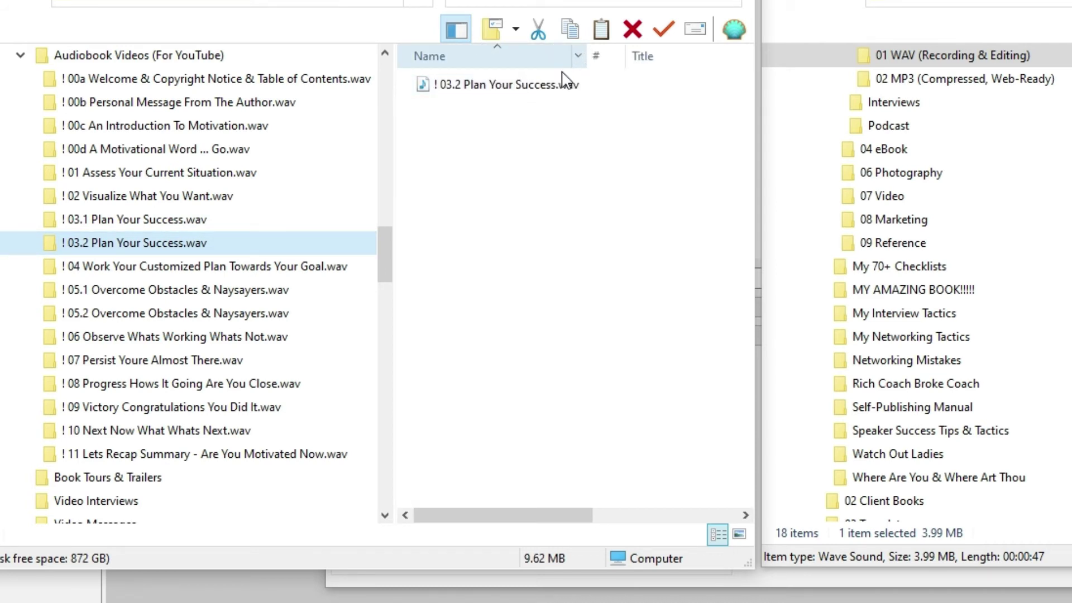
Step: Check the folders "! 04", "! 05.1", "! 05.2" and "! 06" for the matching WAV file, widening the name column to read each full name
{"action": "left_click", "coordinate": [307, 266]}
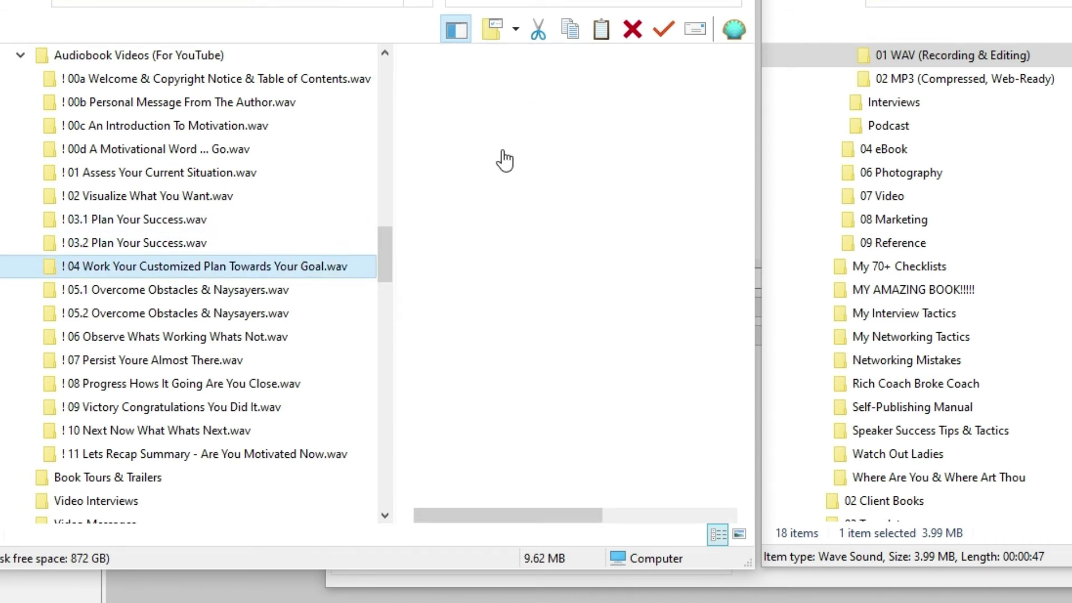
{"action": "double_click", "coordinate": [554, 53]}
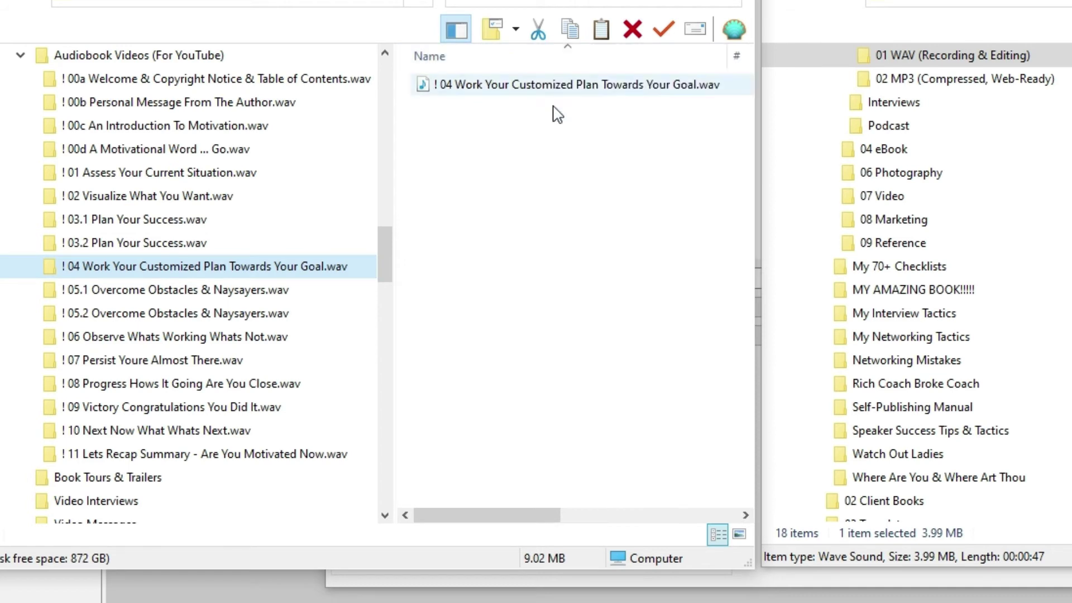
{"action": "left_click", "coordinate": [288, 290]}
{"action": "left_click_drag", "start_coordinate": [551, 57], "coordinate": [665, 55]}
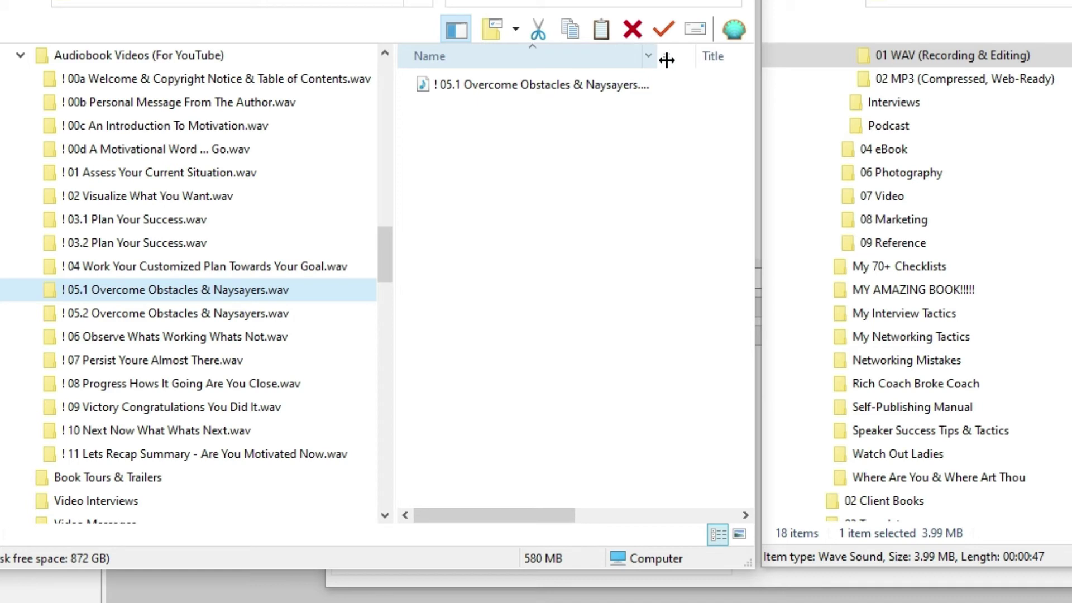
{"action": "left_click", "coordinate": [304, 316]}
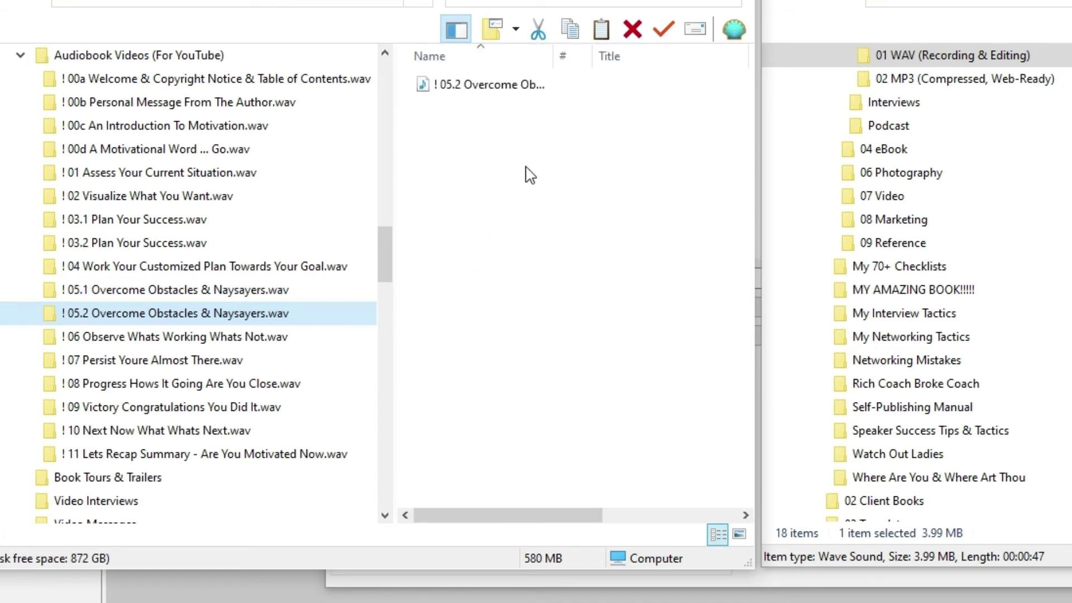
{"action": "left_click_drag", "start_coordinate": [553, 57], "coordinate": [687, 53]}
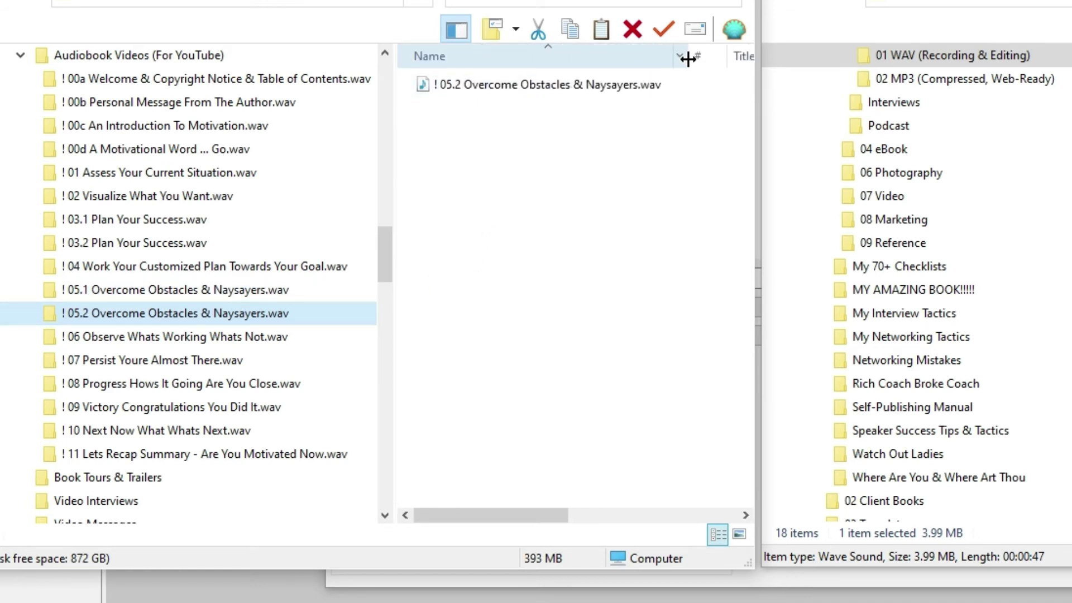
{"action": "left_click", "coordinate": [306, 338]}
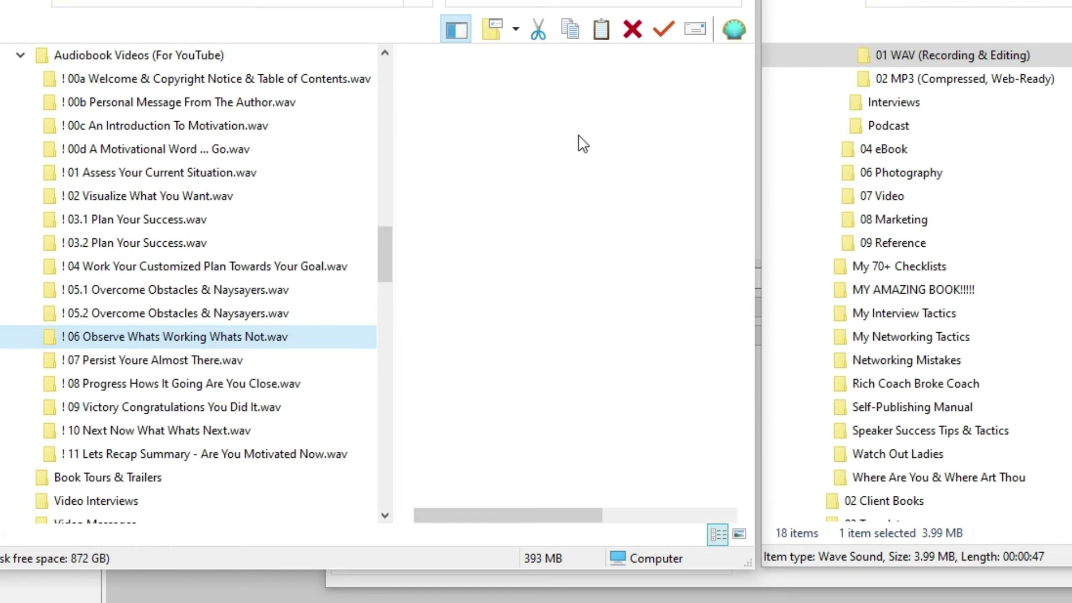
{"action": "left_click_drag", "start_coordinate": [555, 56], "coordinate": [687, 60]}
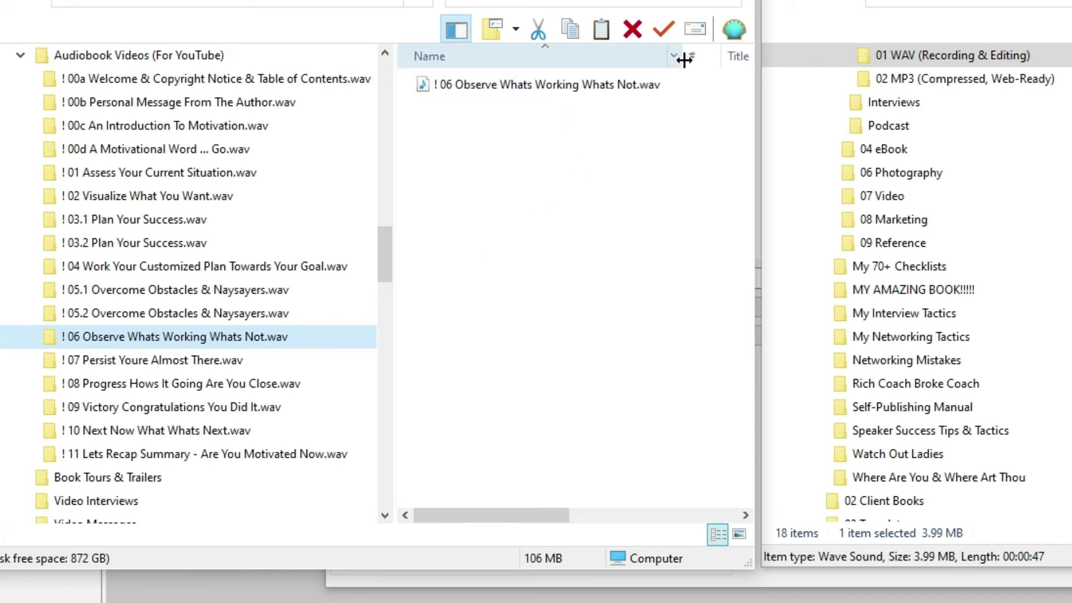
Step: Check the folders "! 07" through "! 11" for the WAV file matching each folder's name
{"action": "left_click", "coordinate": [302, 360]}
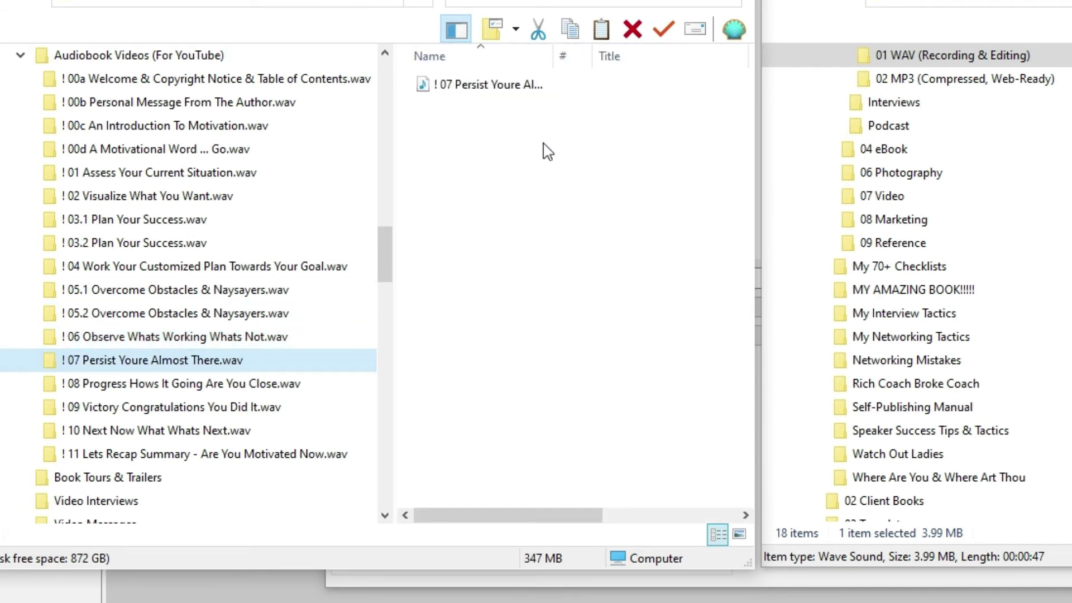
{"action": "left_click_drag", "start_coordinate": [551, 57], "coordinate": [673, 57]}
{"action": "left_click", "coordinate": [310, 388]}
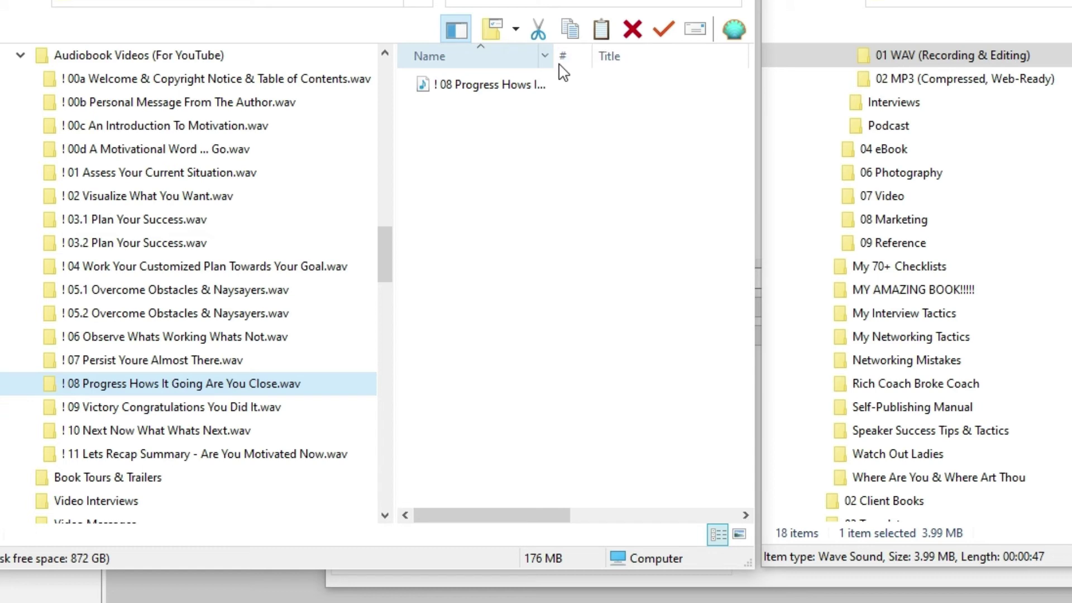
{"action": "left_click", "coordinate": [282, 408]}
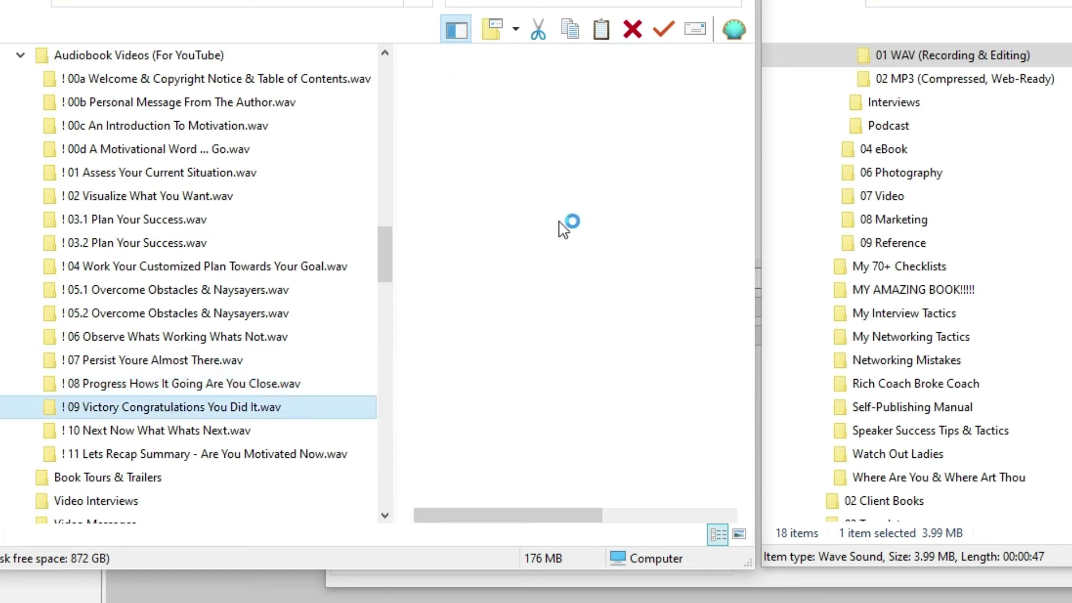
{"action": "left_click_drag", "start_coordinate": [568, 53], "coordinate": [685, 53]}
{"action": "left_click", "coordinate": [282, 438]}
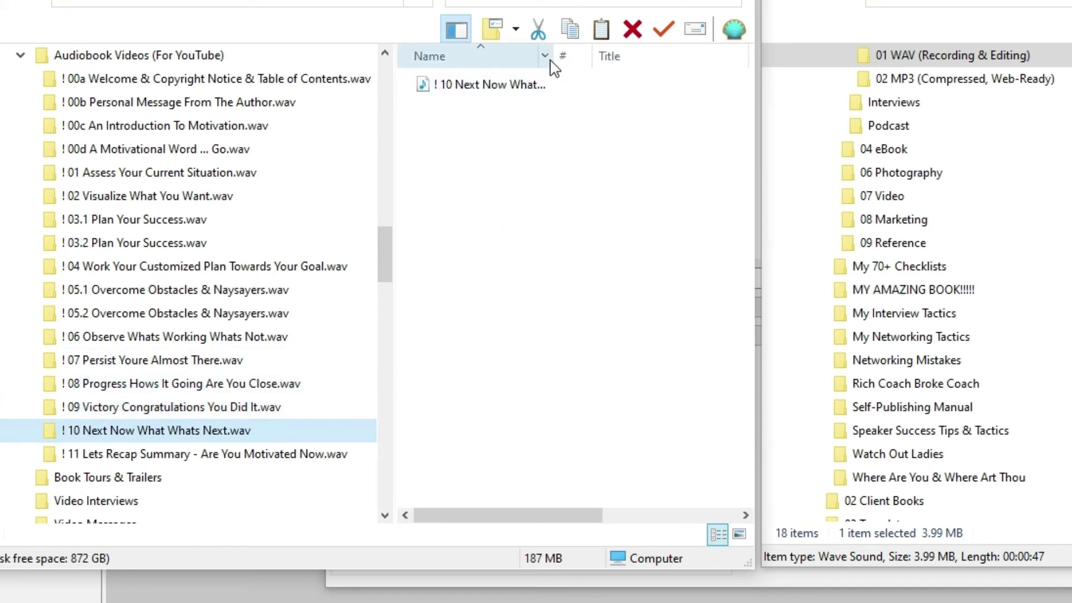
{"action": "key", "text": "Down"}
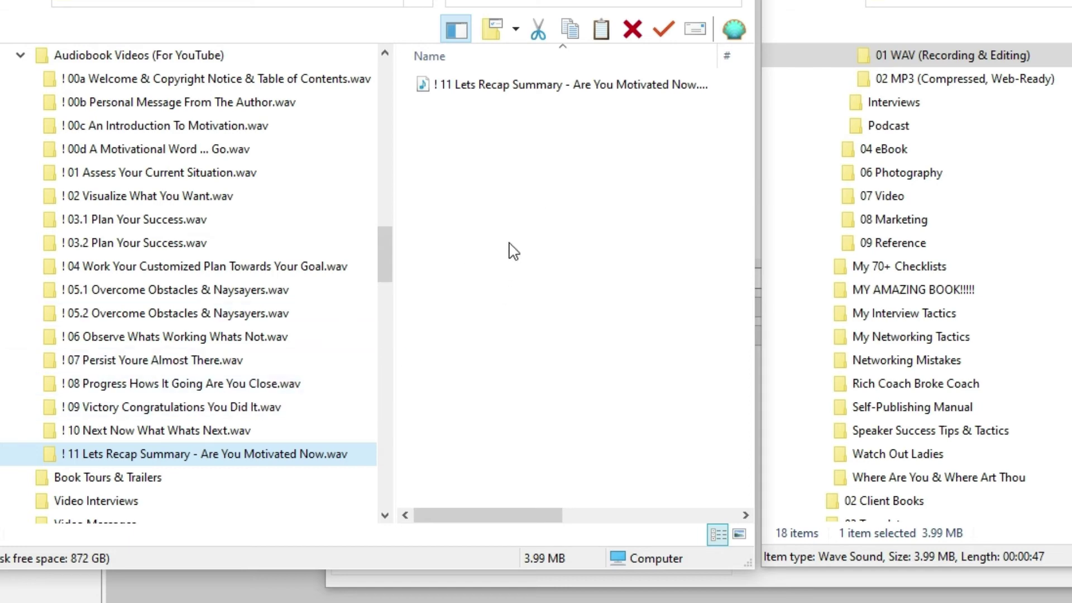
Step: Copy "! 10 Next Now What Whats Next.wav" from 01 WAV into the "! 11 Lets Recap Summary - Are You Motivated Now.wav" folder and open that folder
{"action": "double_click", "coordinate": [519, 88]}
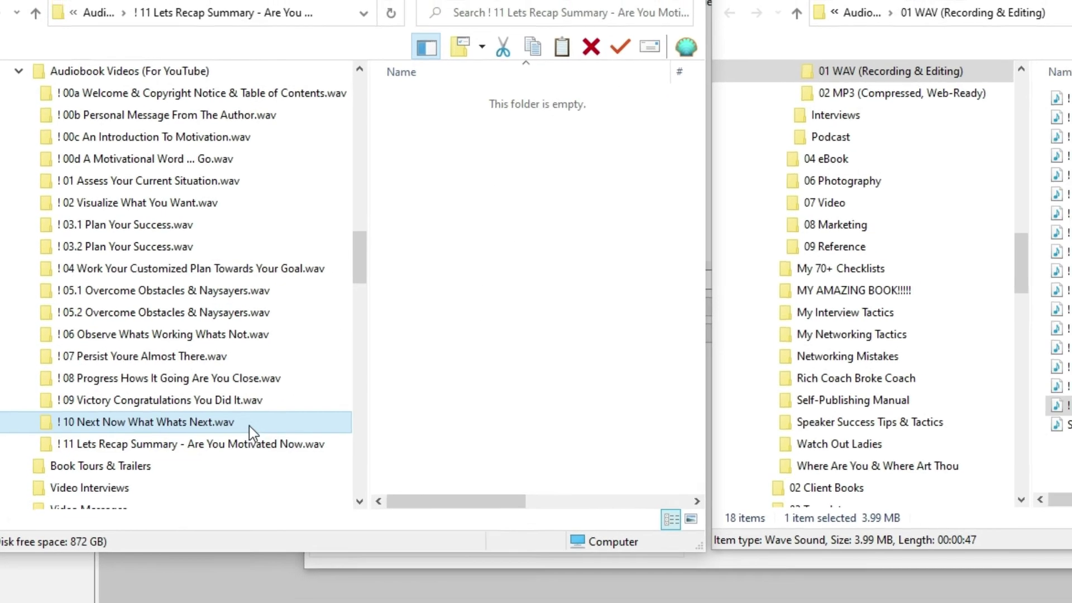
{"action": "left_click", "coordinate": [246, 431]}
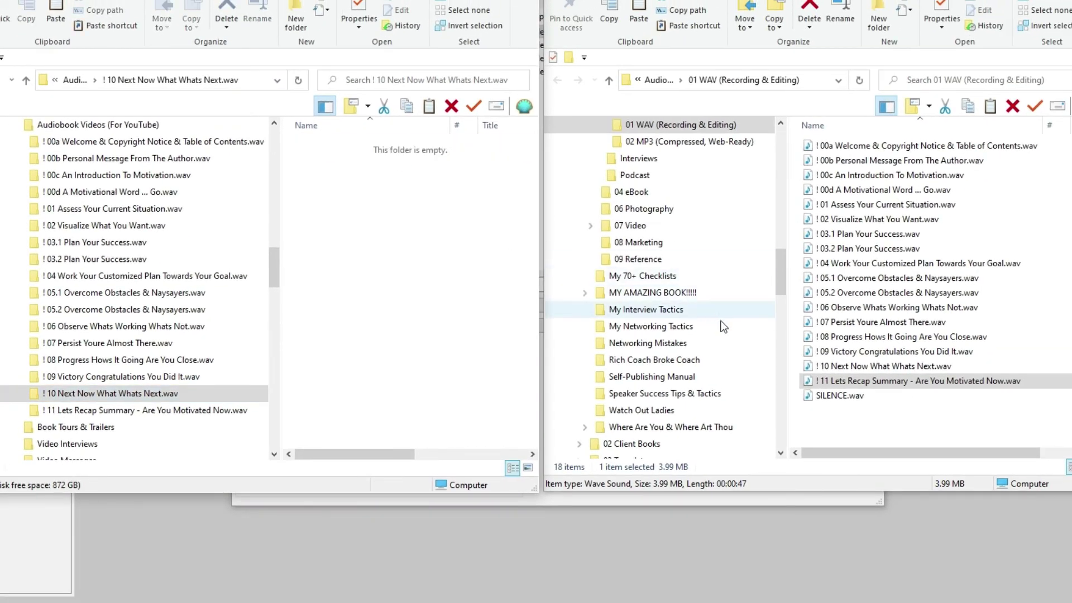
{"action": "left_click", "coordinate": [845, 366]}
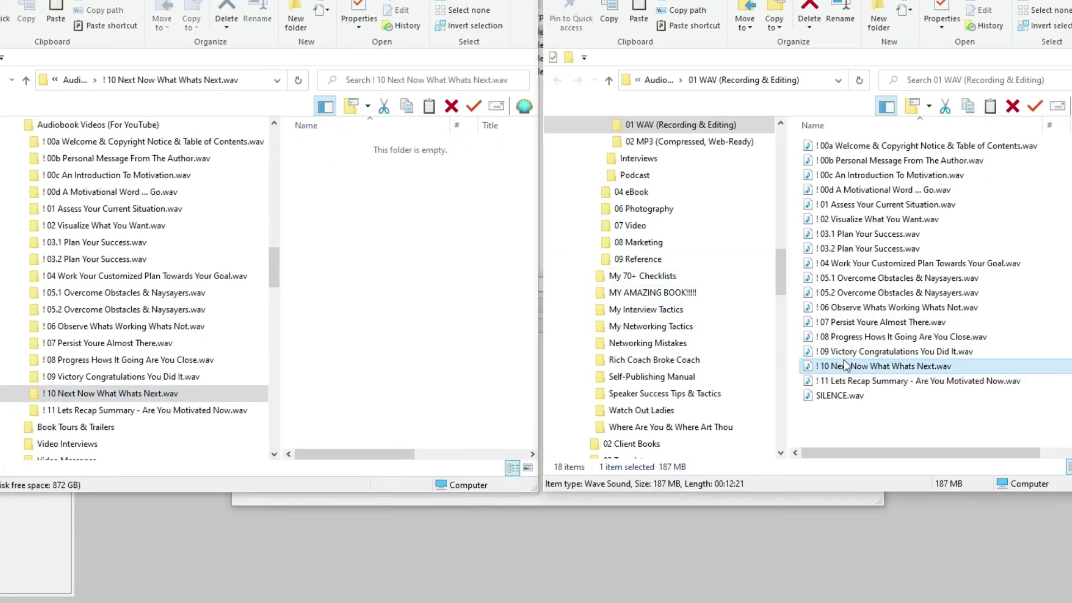
{"action": "left_click_drag", "start_coordinate": [844, 366], "coordinate": [230, 416]}
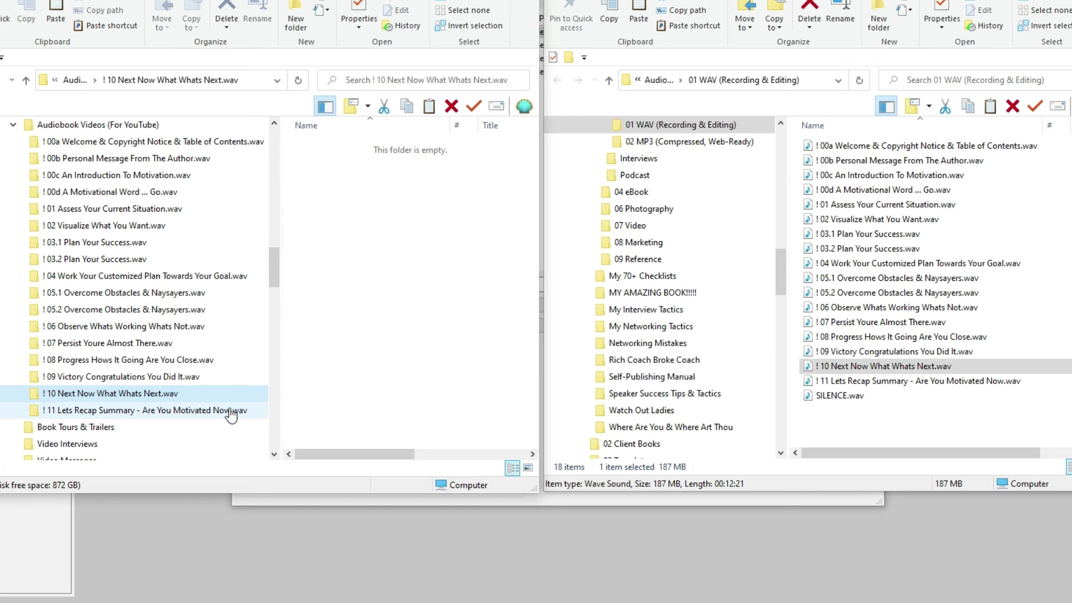
{"action": "left_click", "coordinate": [230, 415]}
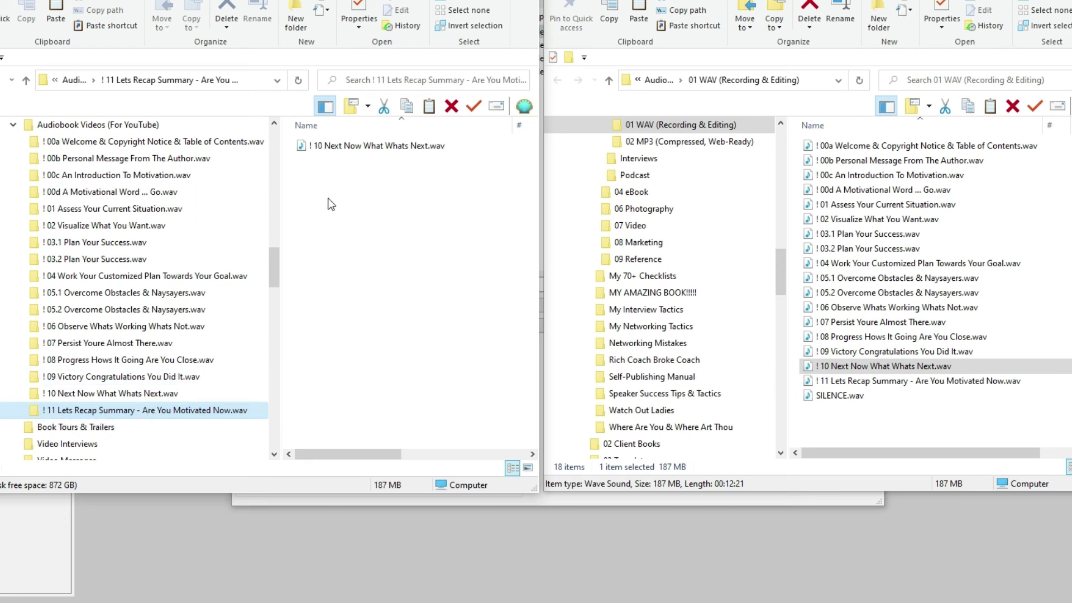
Step: Move the misplaced "! 10 Next Now What Whats Next.wav" file into its same-named folder and open that folder
{"action": "left_click", "coordinate": [339, 143]}
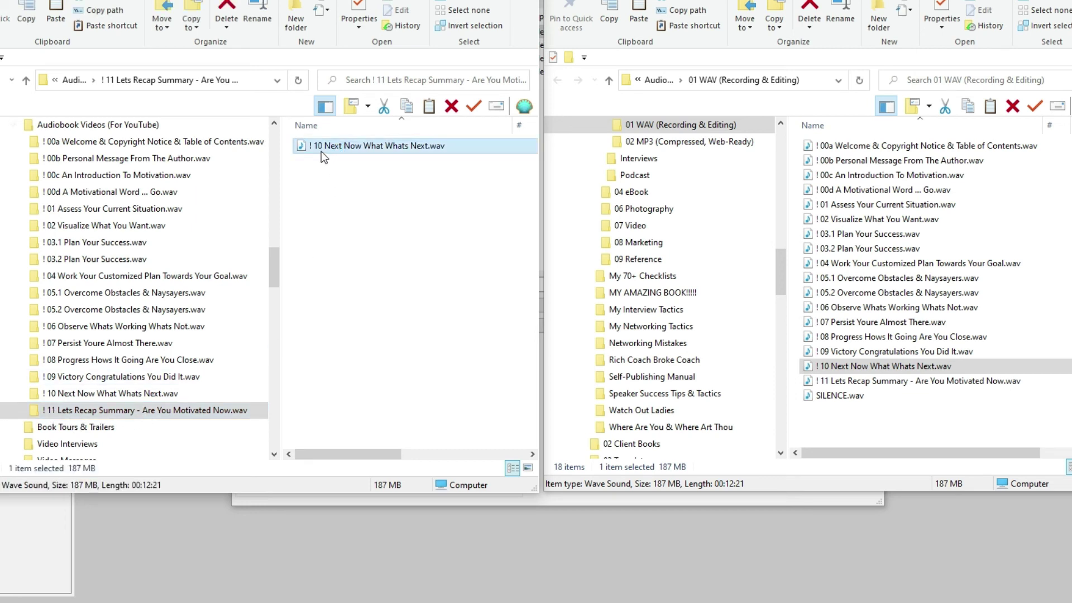
{"action": "left_click_drag", "start_coordinate": [322, 149], "coordinate": [184, 393]}
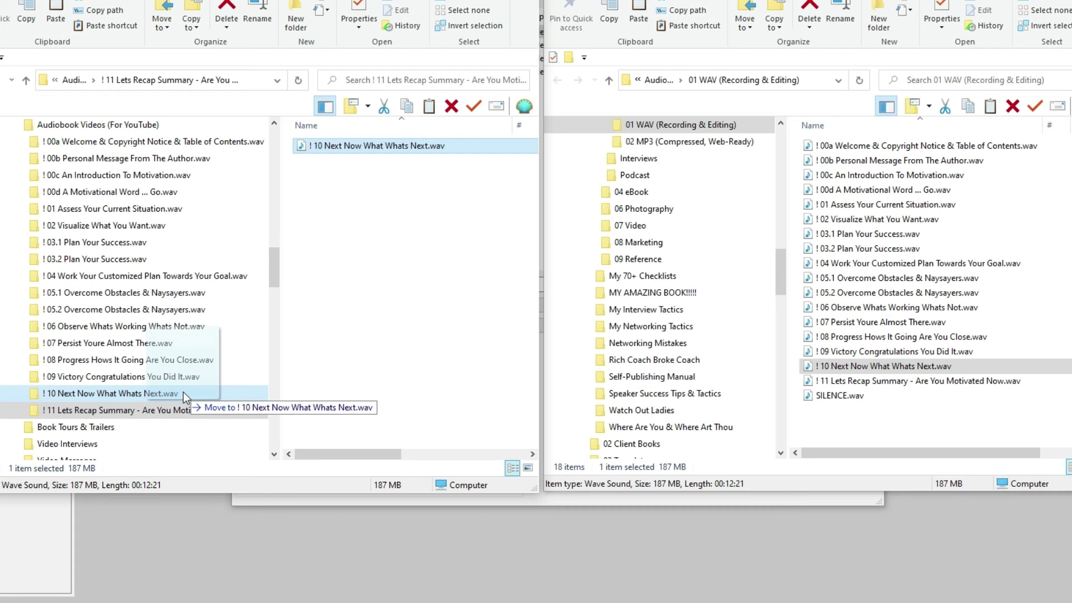
{"action": "left_click_drag", "start_coordinate": [184, 392], "coordinate": [183, 392]}
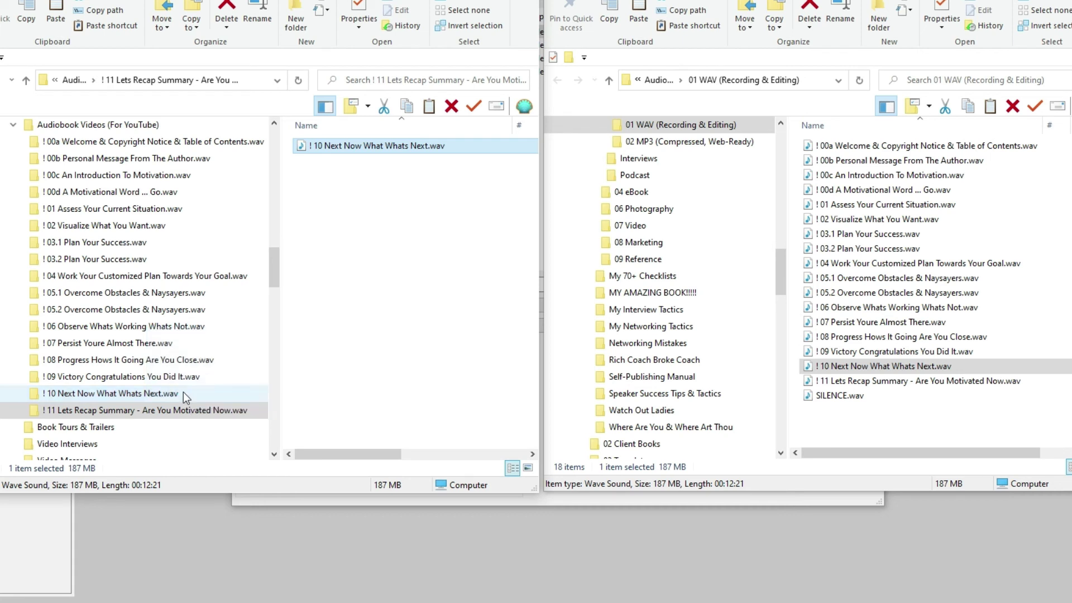
{"action": "left_click", "coordinate": [183, 392]}
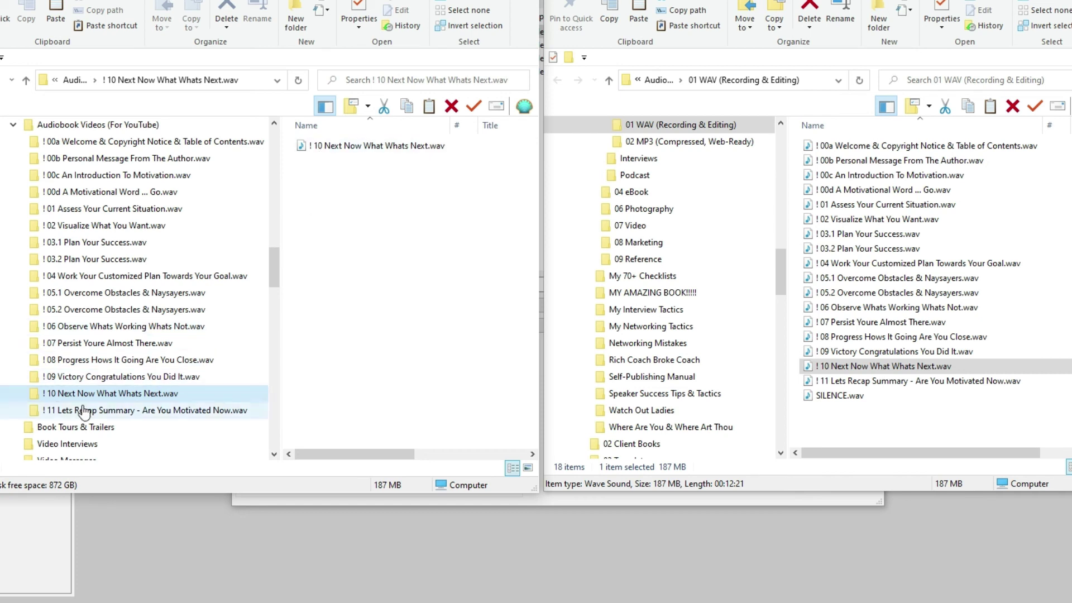
Step: Copy "! 11 Lets Recap Summary - Are You Motivated Now.wav" from 01 WAV into its same-named folder and open that folder
{"action": "left_click", "coordinate": [816, 383]}
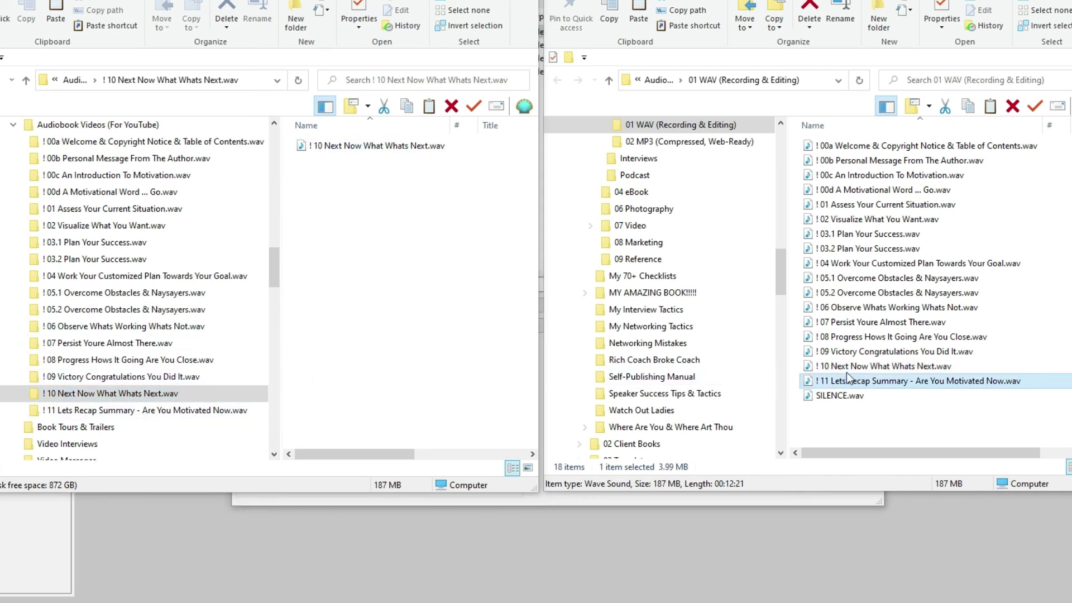
{"action": "left_click_drag", "start_coordinate": [848, 374], "coordinate": [222, 418]}
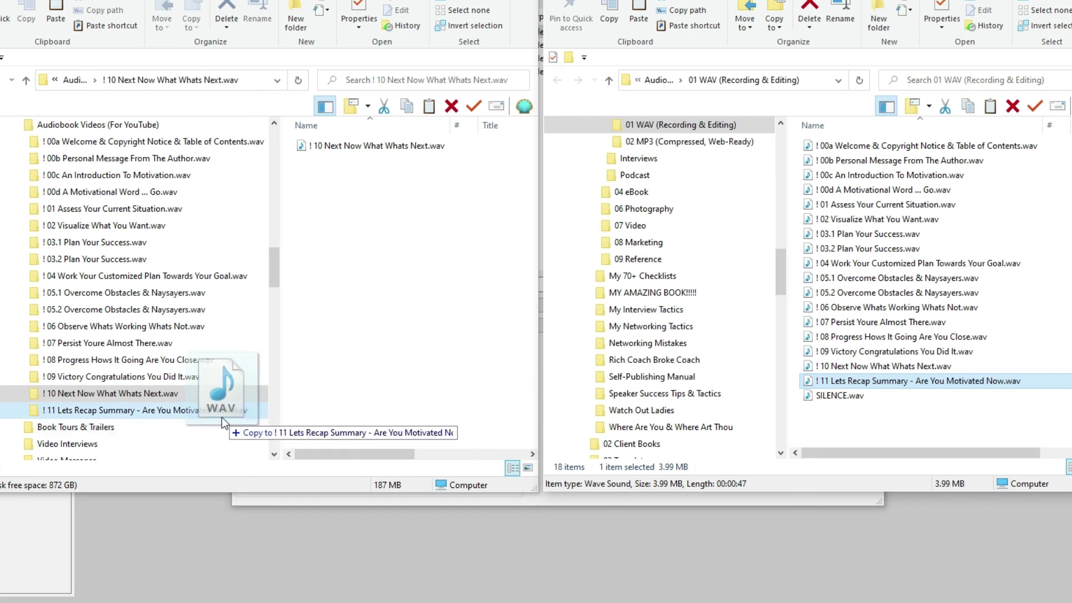
{"action": "left_click_drag", "start_coordinate": [222, 417], "coordinate": [222, 417]}
{"action": "left_click", "coordinate": [223, 416]}
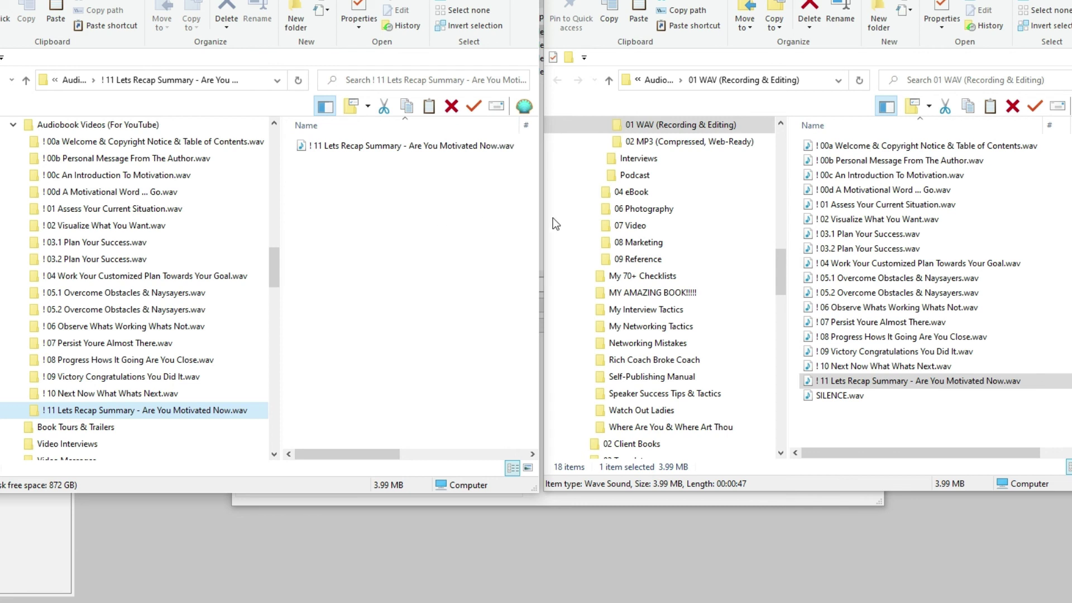
Step: Check the folders "! 00a" through "! 01" in Audiobook Videos (For YouTube) for the WAV file matching each folder's name
{"action": "left_click", "coordinate": [922, 147]}
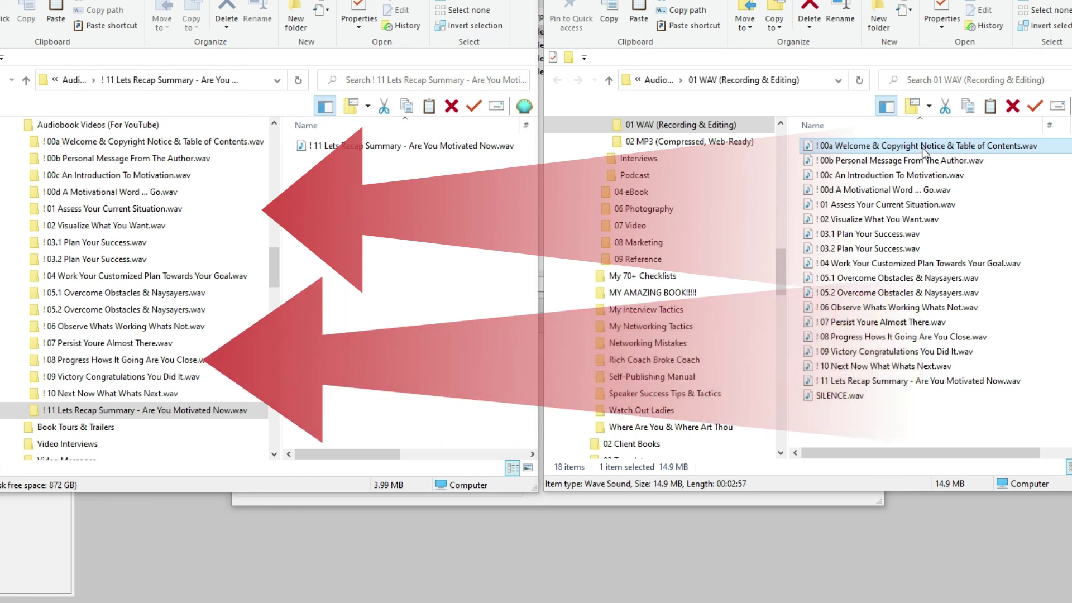
{"action": "left_click", "coordinate": [223, 143]}
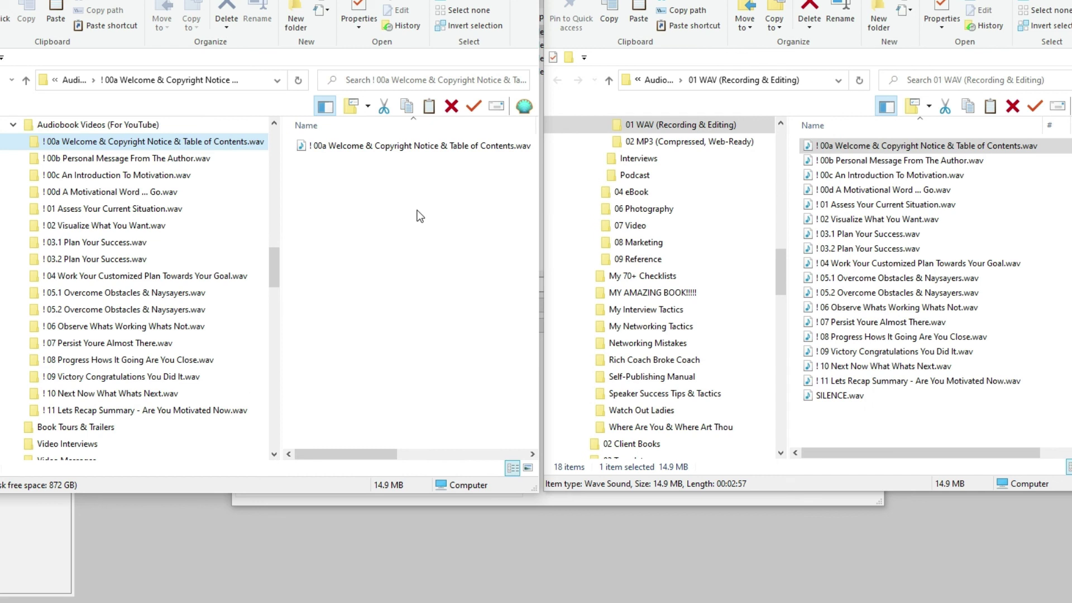
{"action": "left_click", "coordinate": [216, 159]}
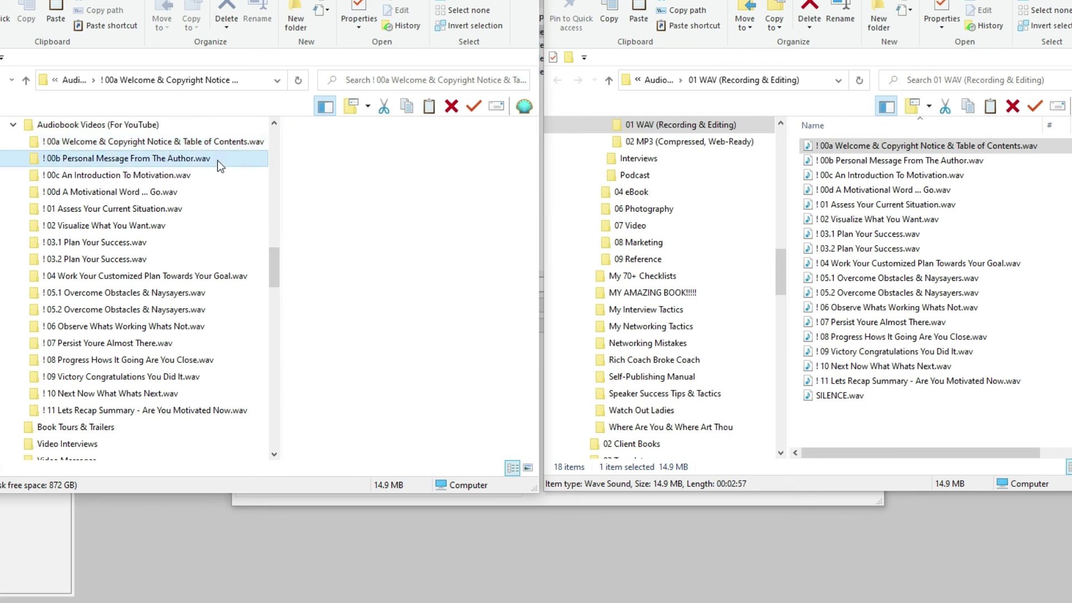
{"action": "left_click", "coordinate": [219, 183]}
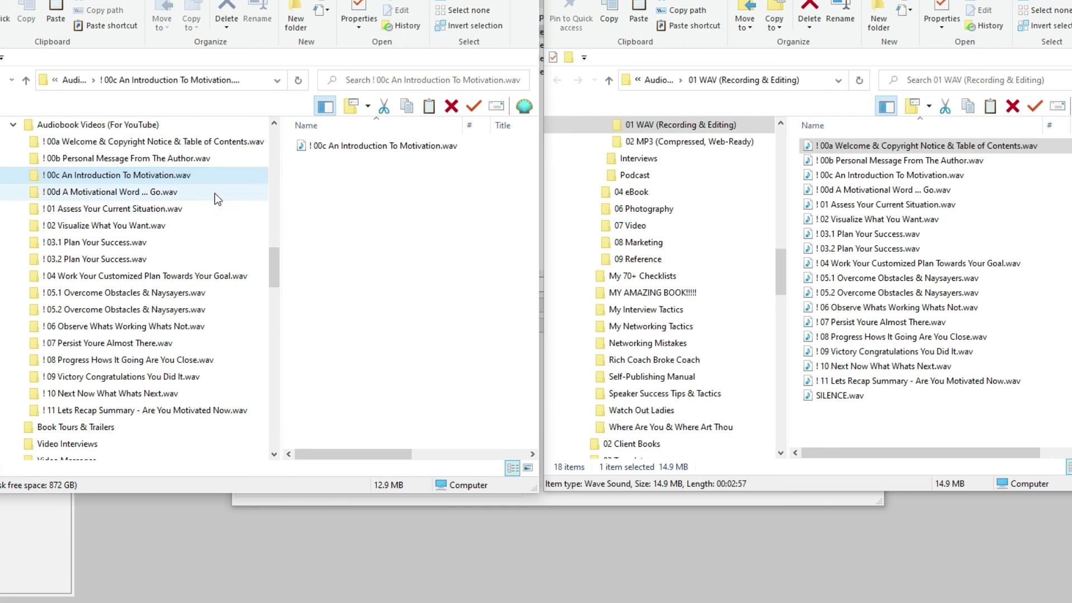
{"action": "left_click", "coordinate": [215, 193]}
{"action": "left_click", "coordinate": [222, 210]}
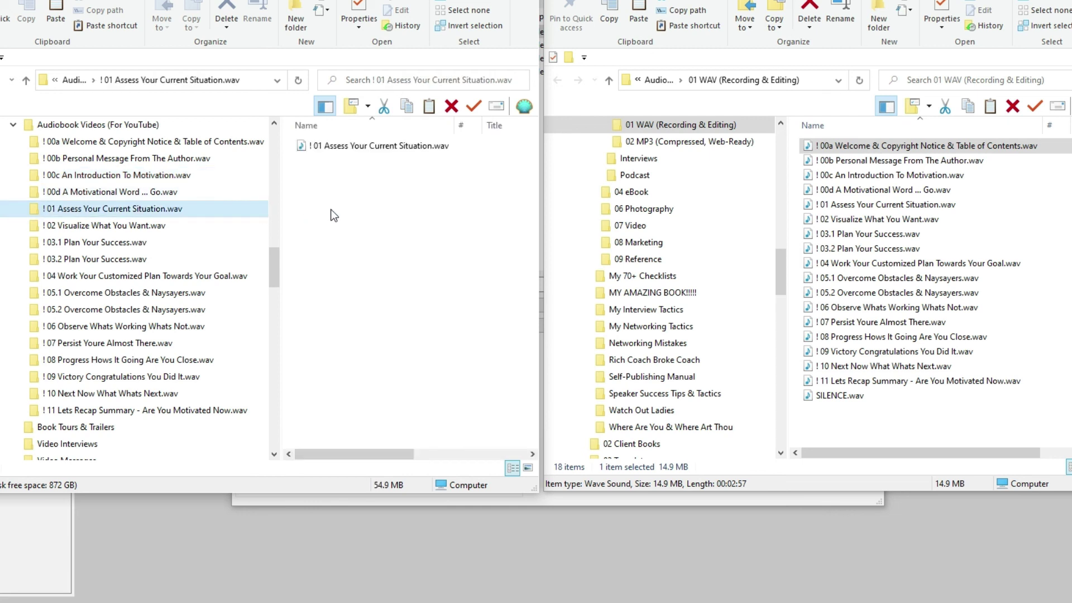